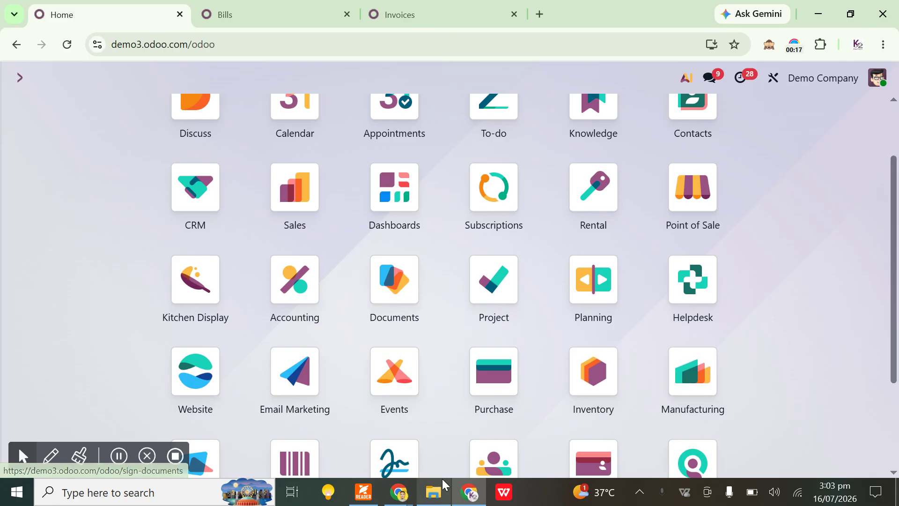
# View the Jan Bank Statement PDF, and open the Jan Bank Statement spreadsheet from the Desktop in WPS Office, maximized
pyautogui.click(363, 491)
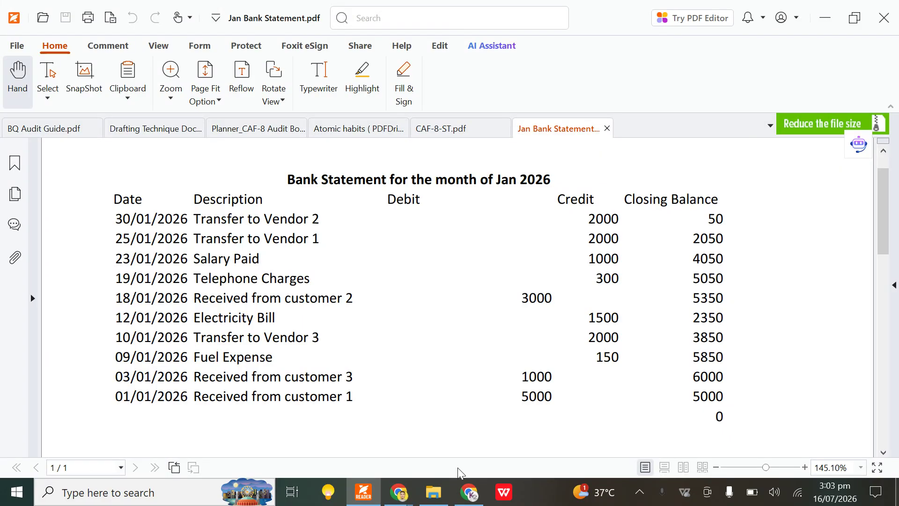
pyautogui.click(433, 492)
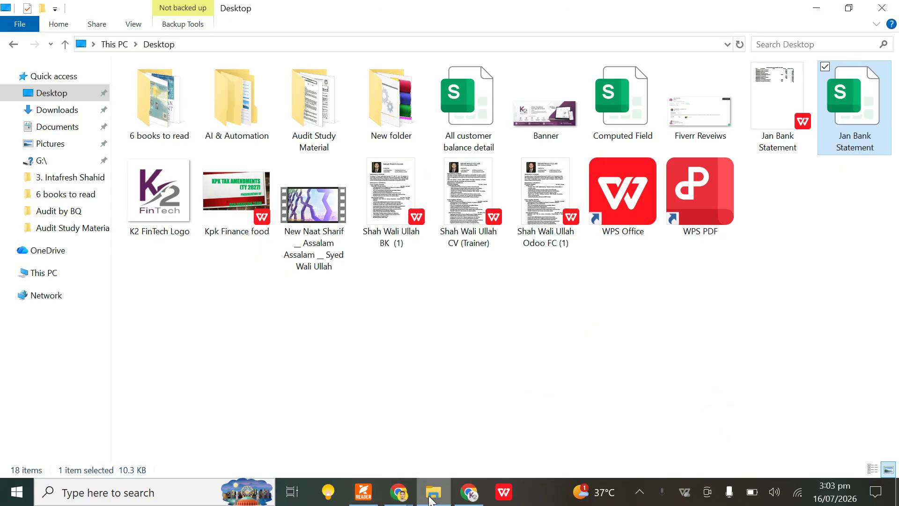
pyautogui.rightClick(848, 106)
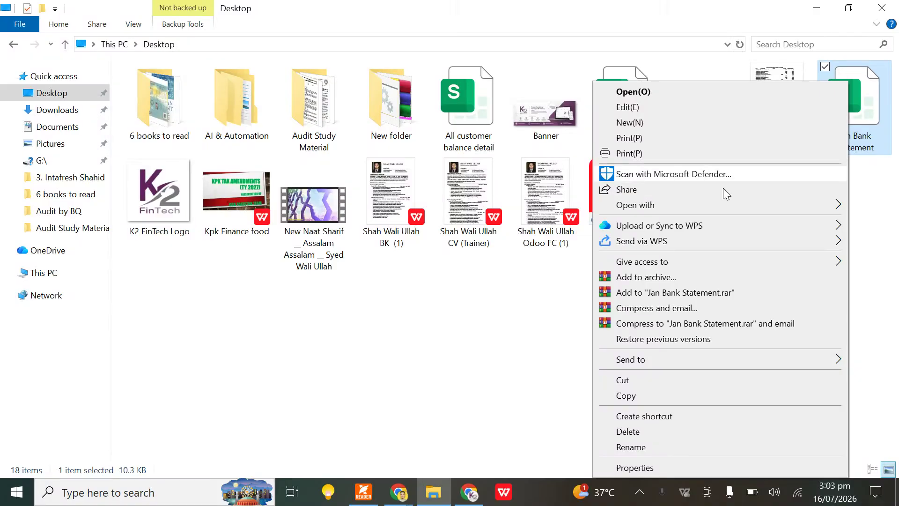
pyautogui.moveTo(724, 206)
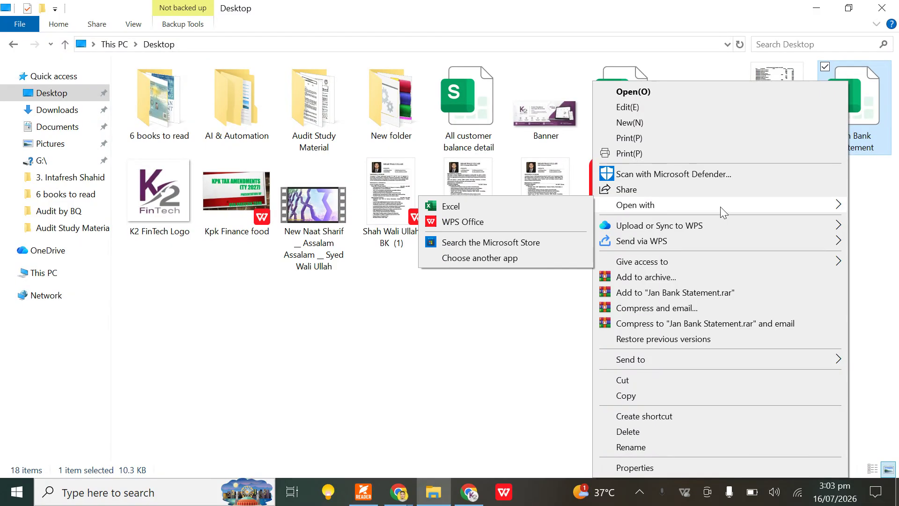
pyautogui.click(574, 221)
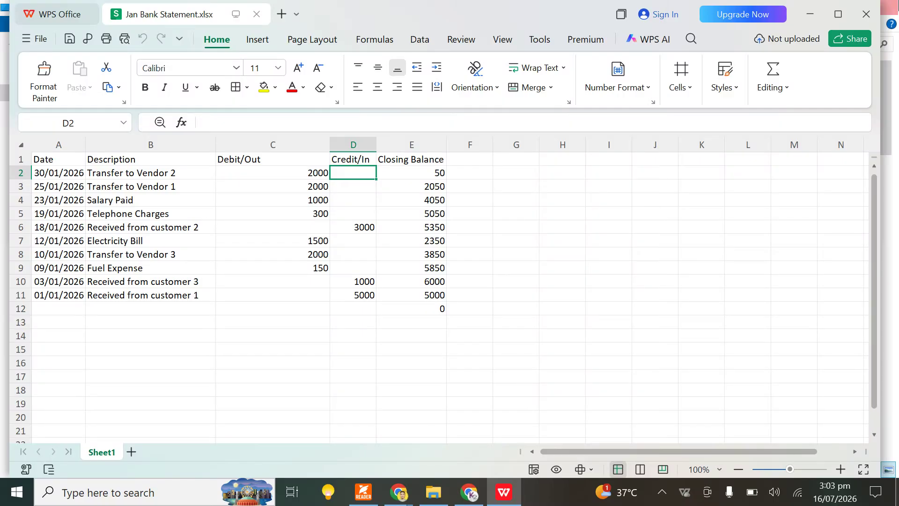
pyautogui.click(836, 4)
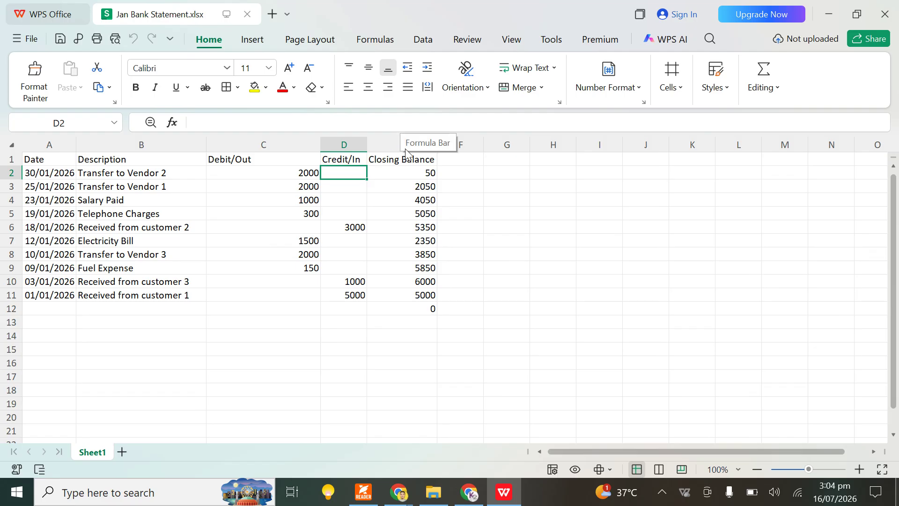
# Delete the Closing Balance column from the bank statement sheet, and save and close the workbook
pyautogui.click(383, 141)
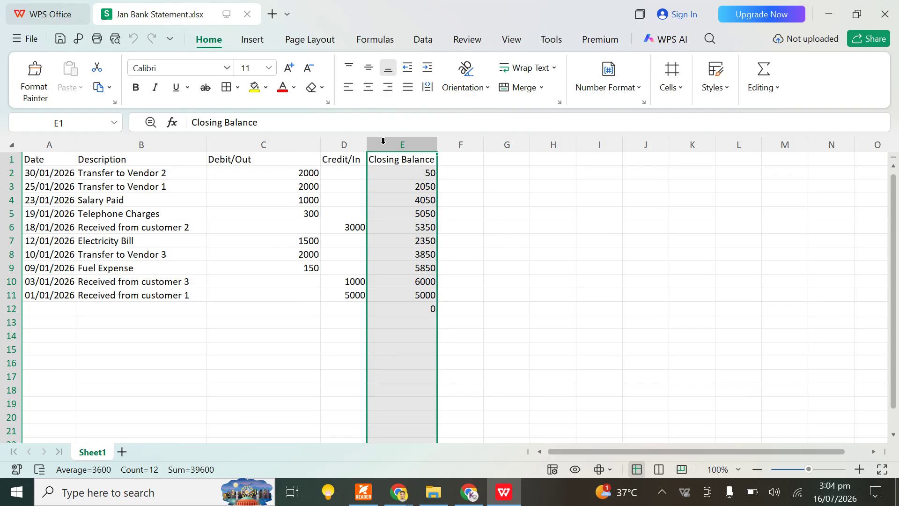
pyautogui.hotkey('ctrl', '-')
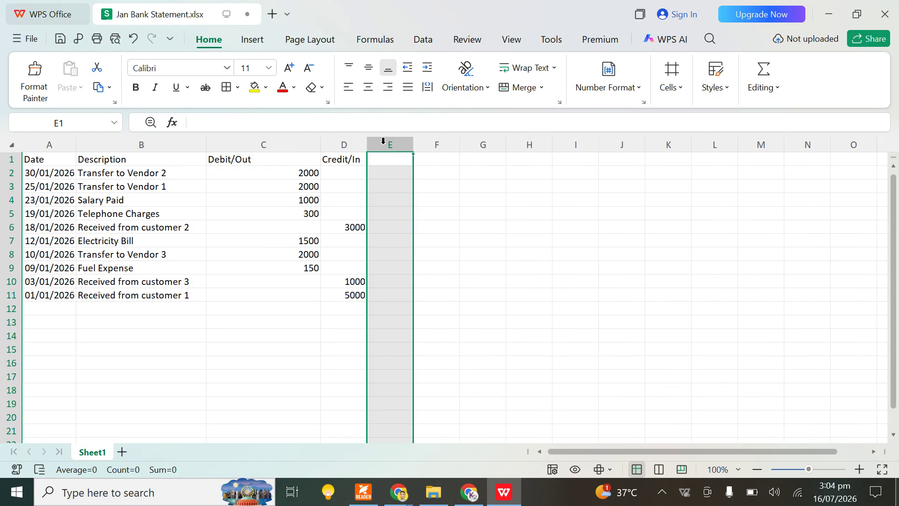
pyautogui.click(509, 207)
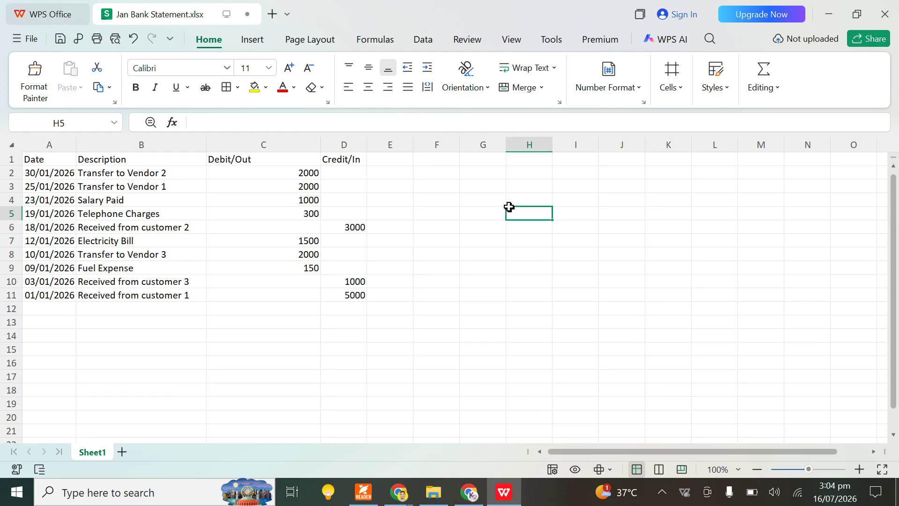
pyautogui.hotkey('ctrl', 's')
pyautogui.click(884, 21)
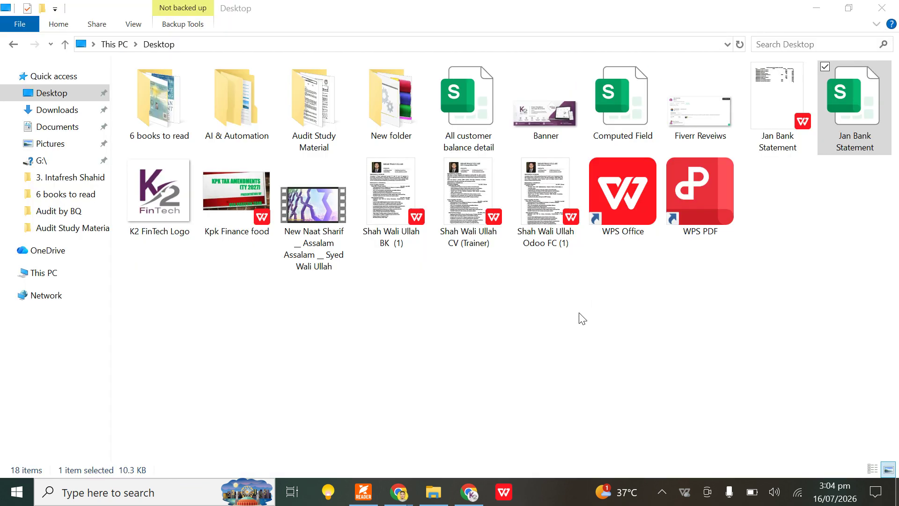
# Switch to Odoo in the browser and open the Bank-Business journal's bank matching in the Accounting app
pyautogui.click(457, 502)
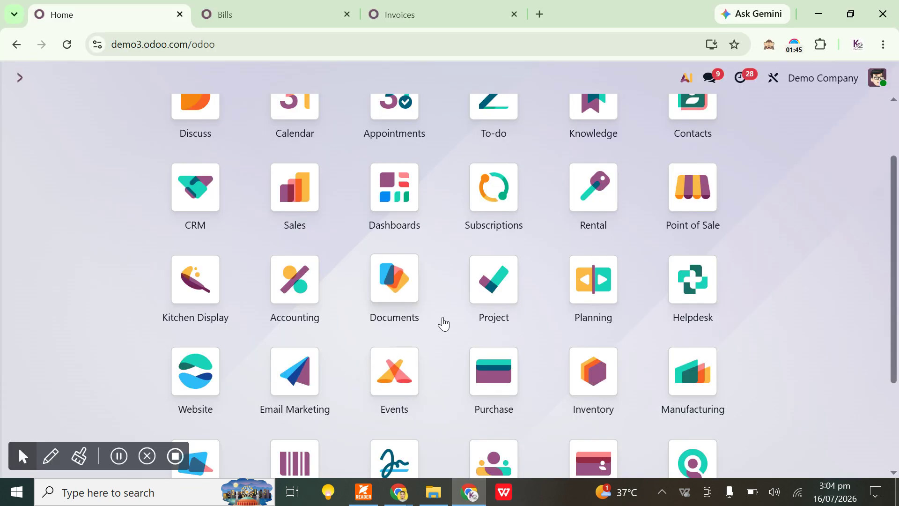
pyautogui.write('acc')
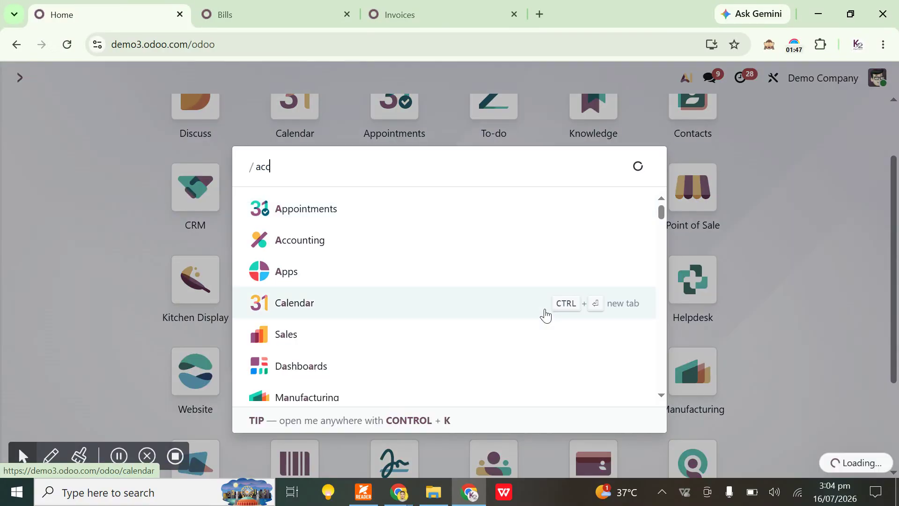
pyautogui.press('Return')
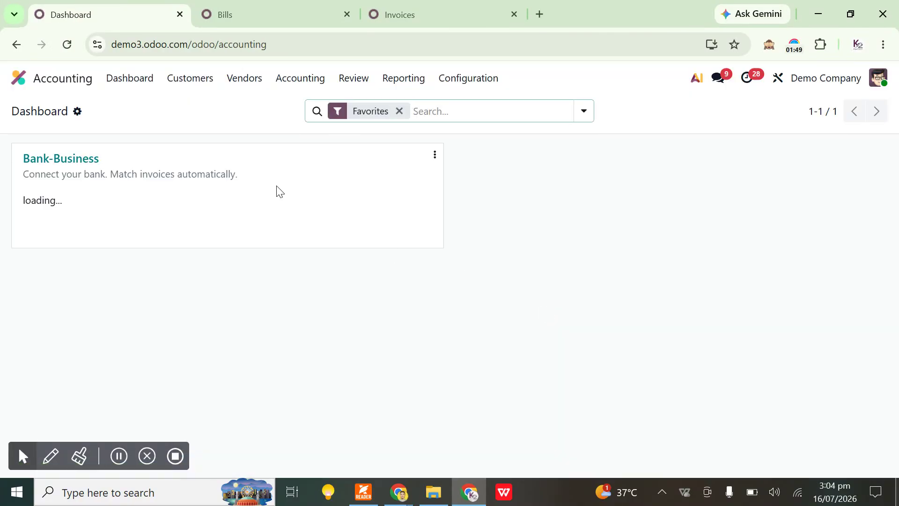
pyautogui.click(61, 168)
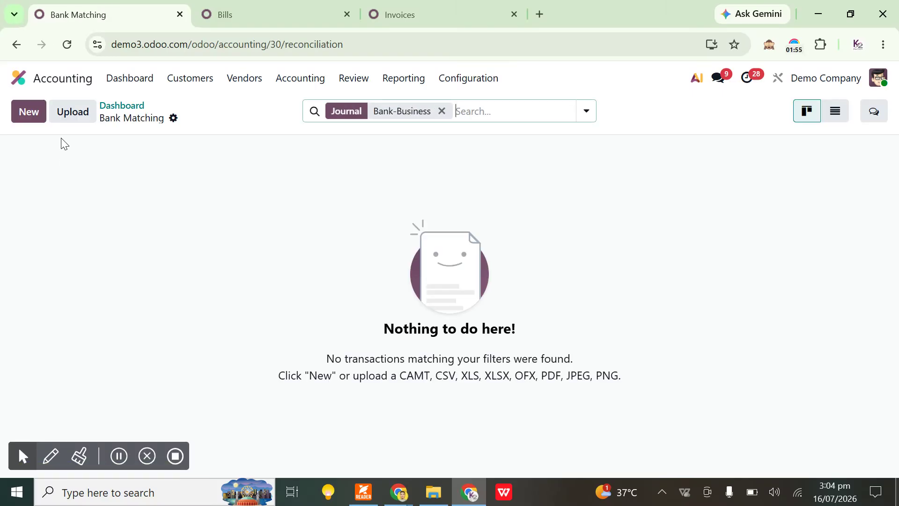
# Upload the Jan Bank Statement spreadsheet from the Desktop into the Bank-Business journal
pyautogui.click(71, 112)
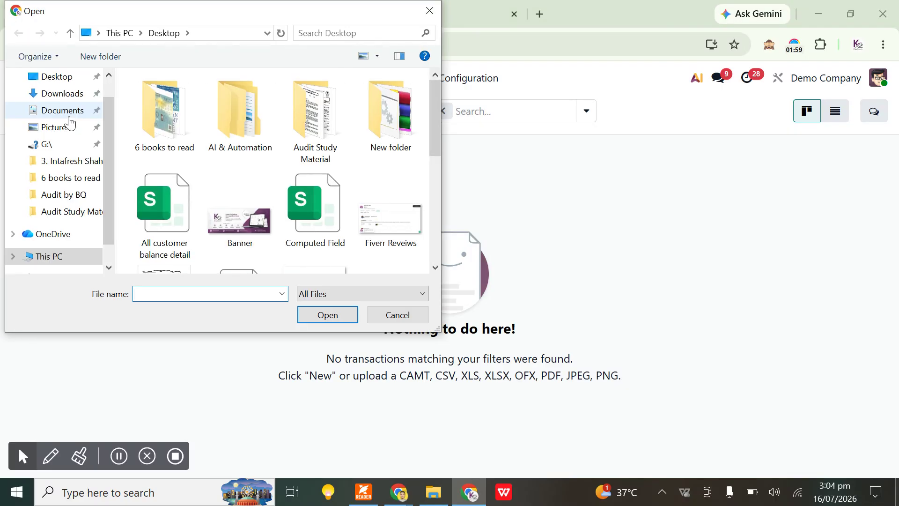
pyautogui.moveTo(434, 148); pyautogui.dragTo(440, 198)
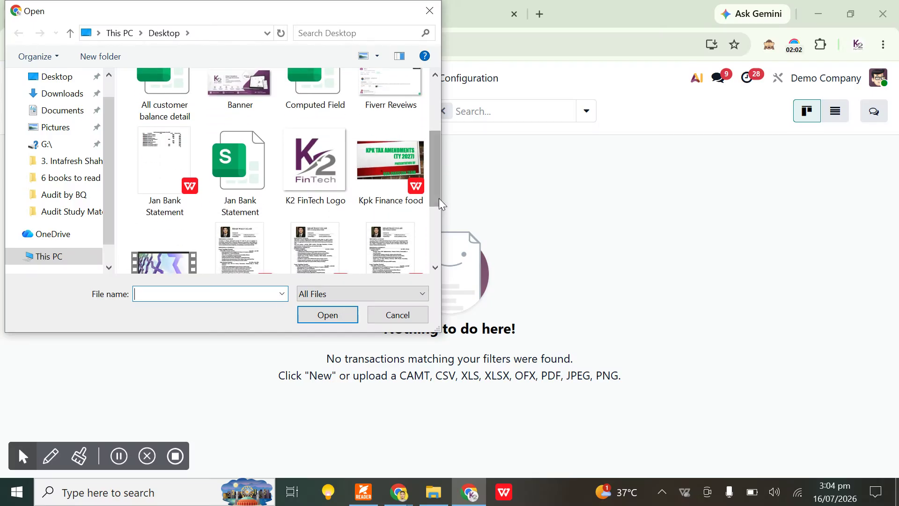
pyautogui.click(252, 201)
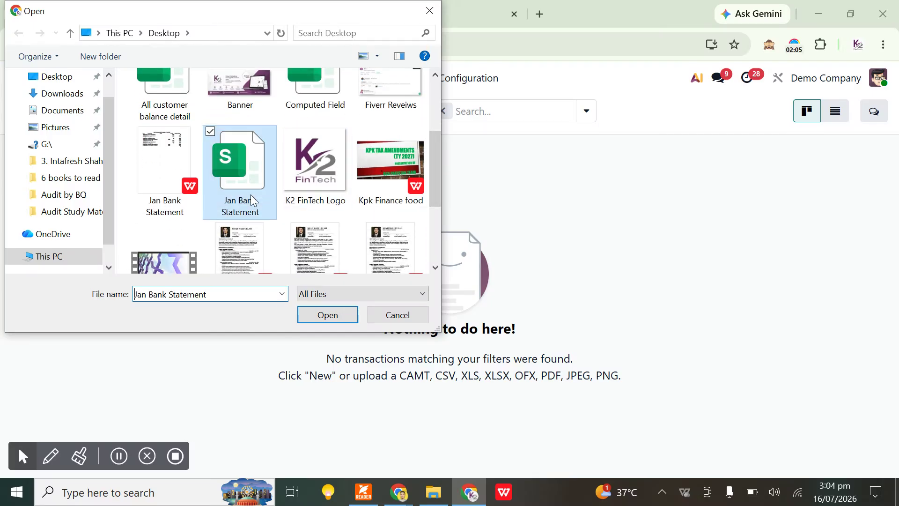
pyautogui.doubleClick(251, 195)
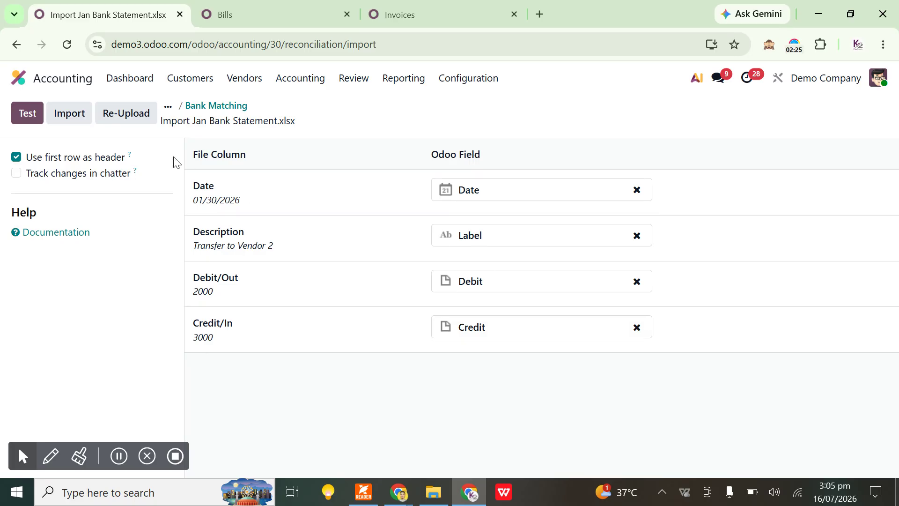
# Test the bank statement import with the matched Date, Label, Debit and Credit fields, and import its transactions
pyautogui.click(34, 119)
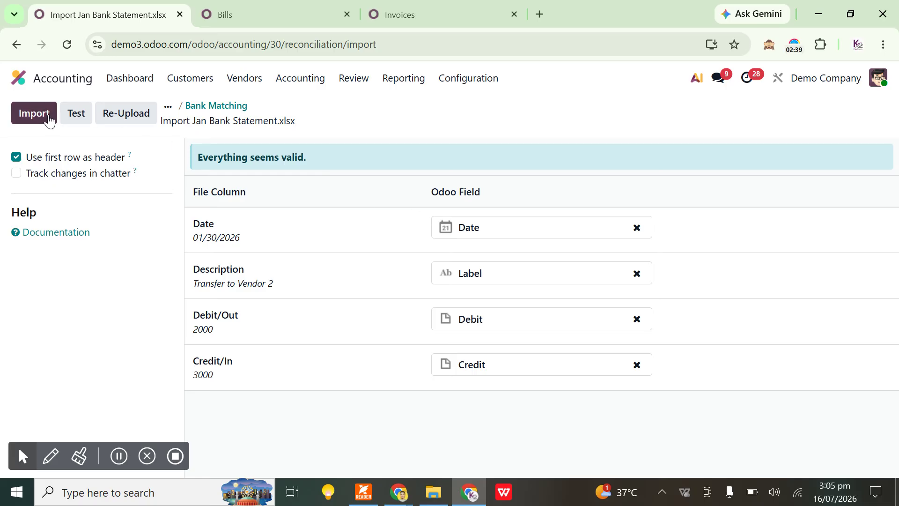
pyautogui.click(32, 113)
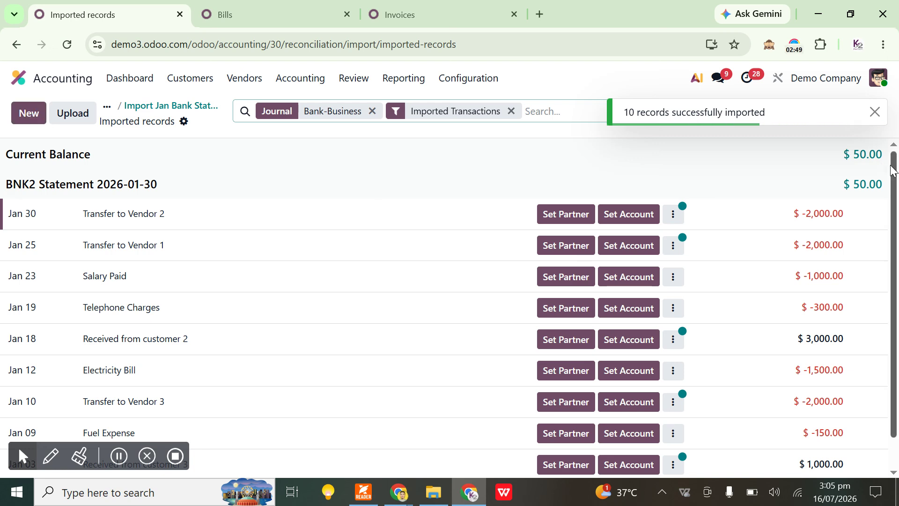
pyautogui.scroll(-1, 895, 215)
pyautogui.scroll(1, 898, 226)
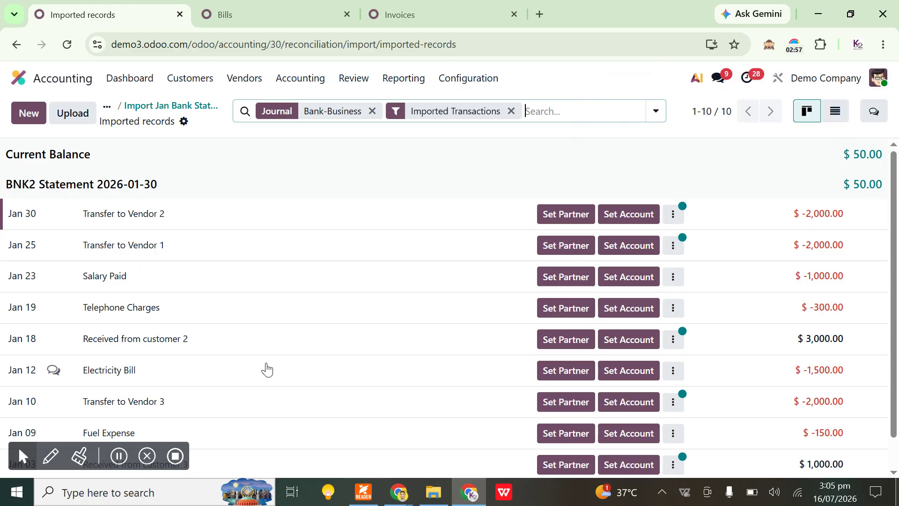
# Compare the posted vendor bills' vendors, dates and amounts with the imported bank transactions, dismissing the reset-to-draft notification
pyautogui.click(225, 20)
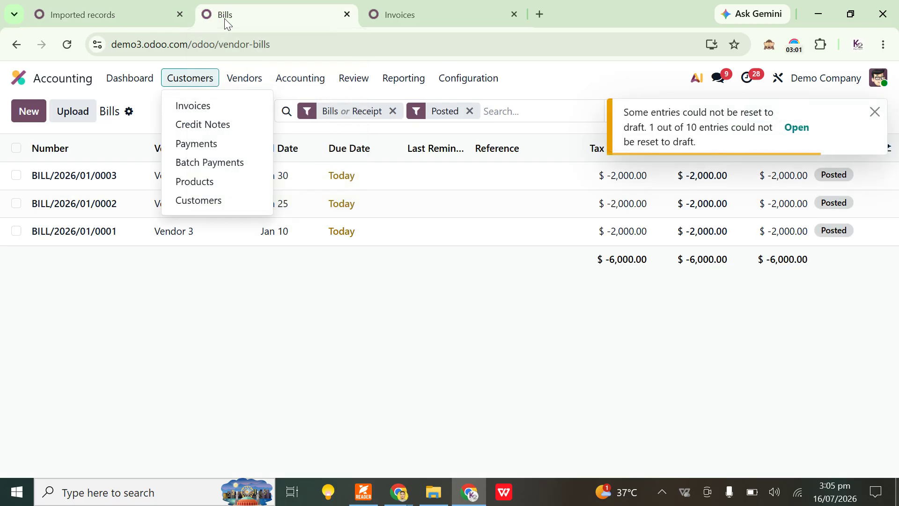
pyautogui.click(596, 109)
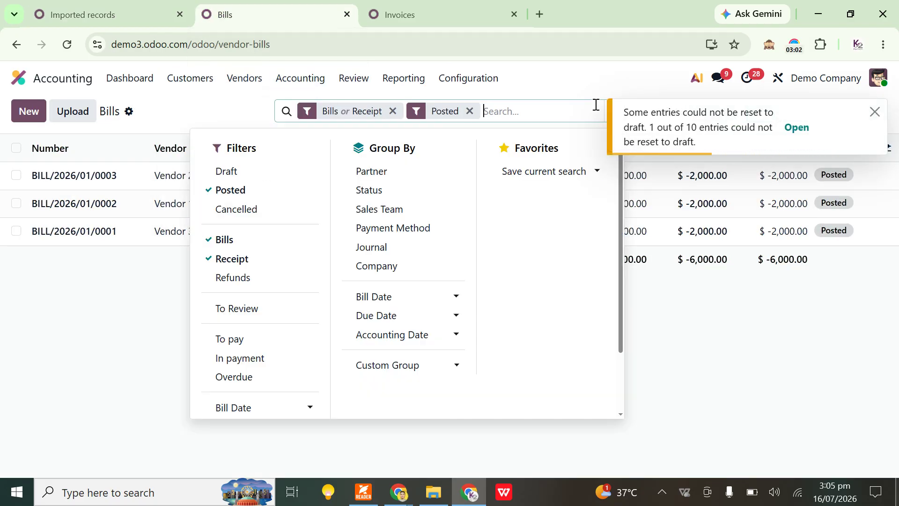
pyautogui.click(874, 112)
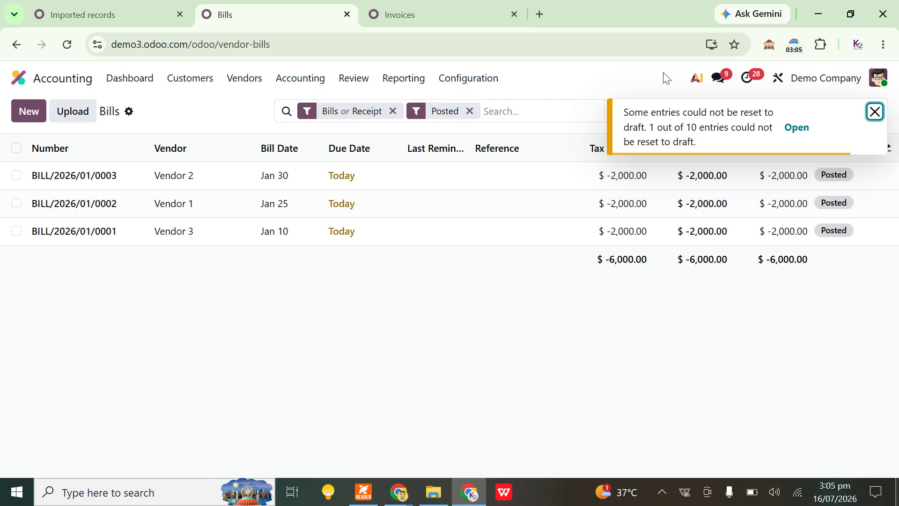
pyautogui.click(875, 113)
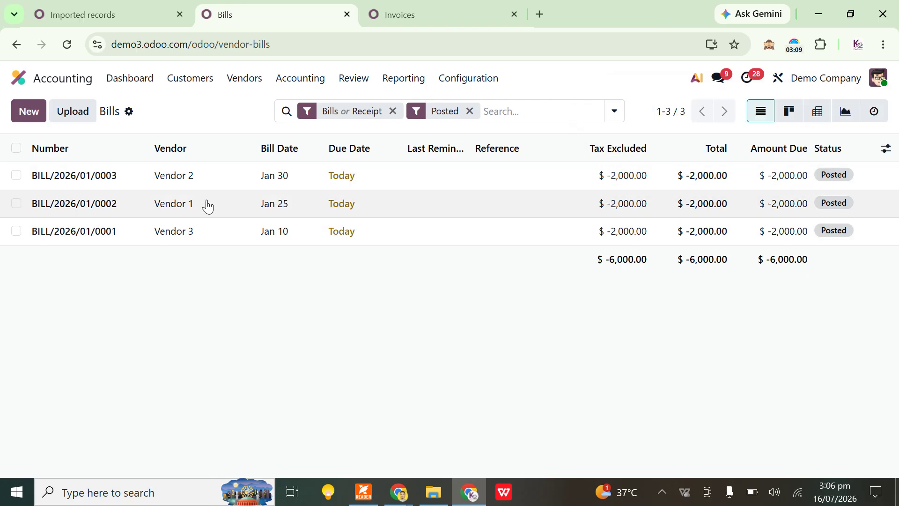
pyautogui.click(99, 14)
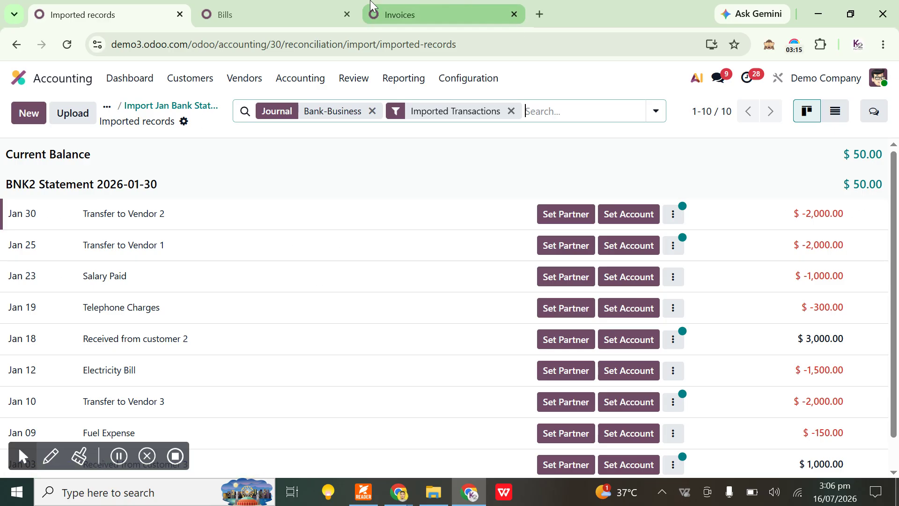
pyautogui.click(320, 4)
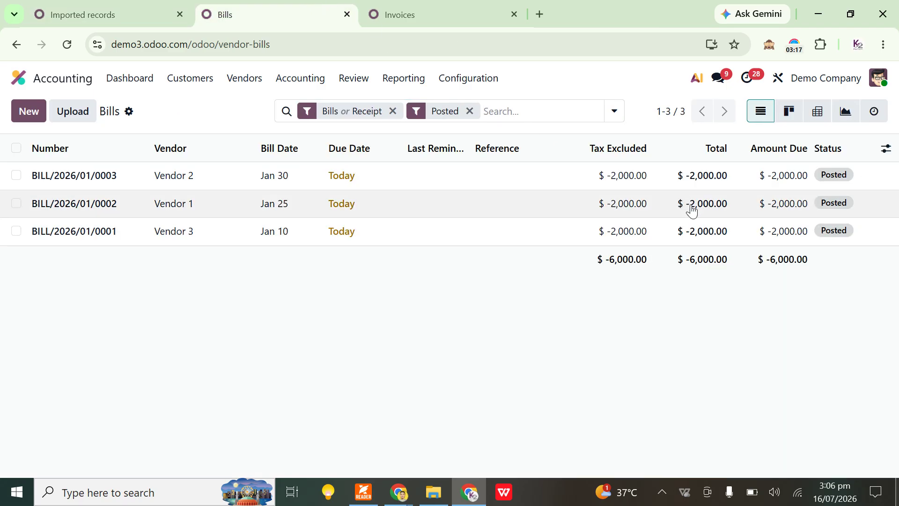
pyautogui.click(124, 6)
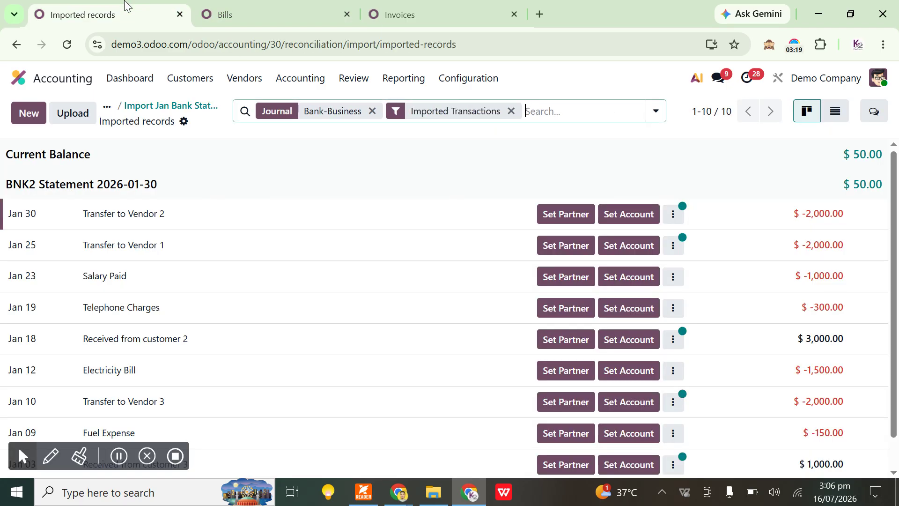
# Reconcile the Jan 25 Transfer to Vendor 1 transaction with the Vendor 1 bill
pyautogui.click(673, 253)
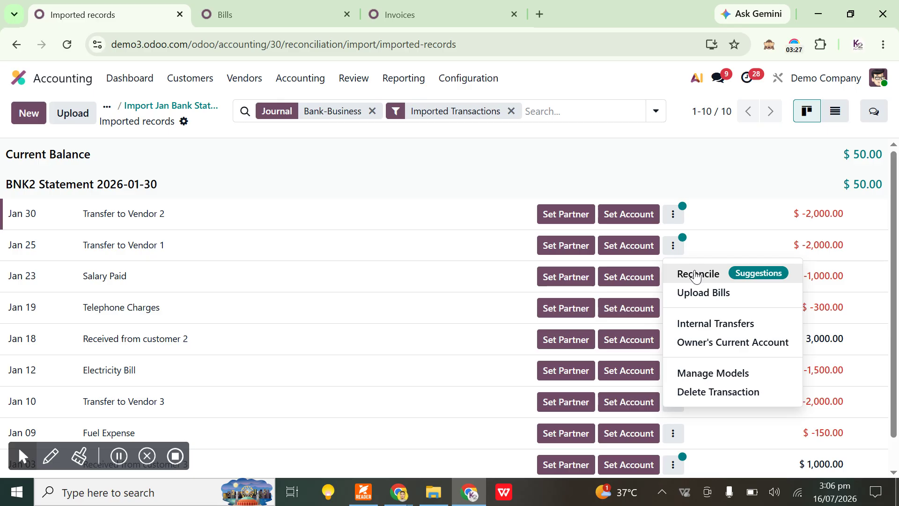
pyautogui.click(674, 252)
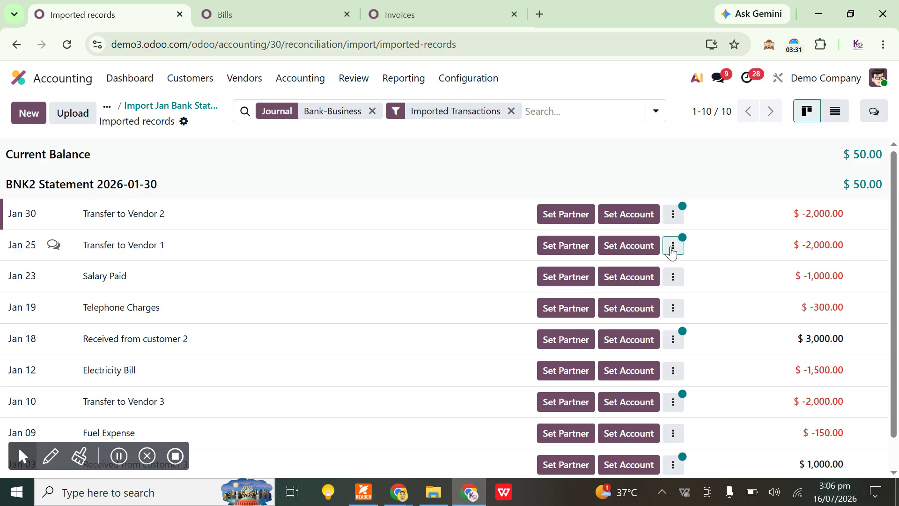
pyautogui.click(672, 252)
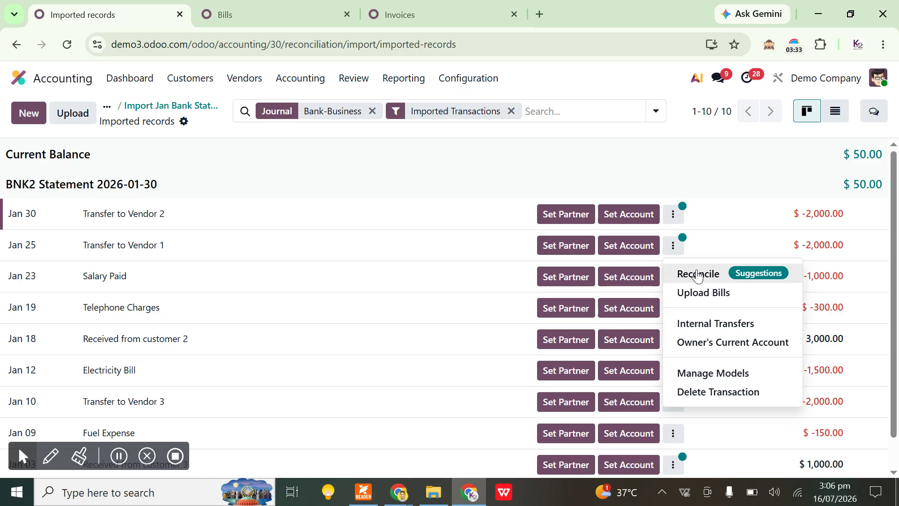
pyautogui.click(697, 275)
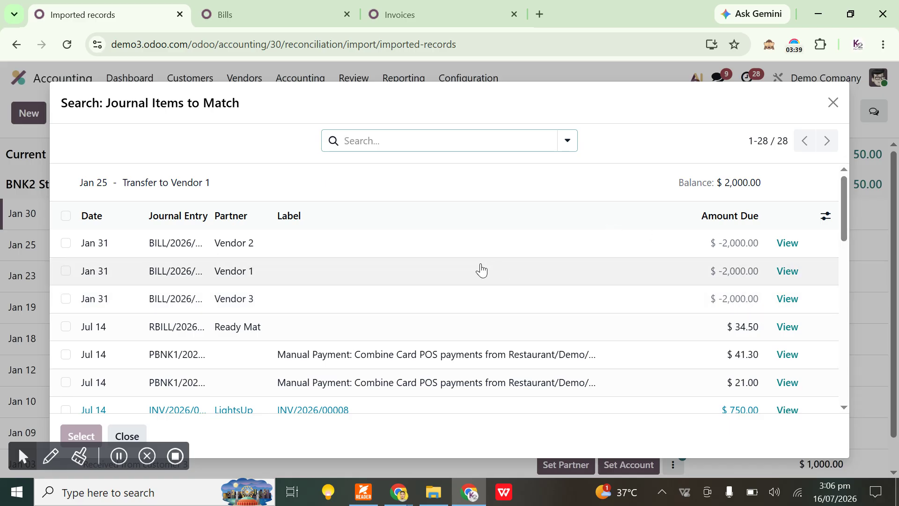
pyautogui.click(269, 280)
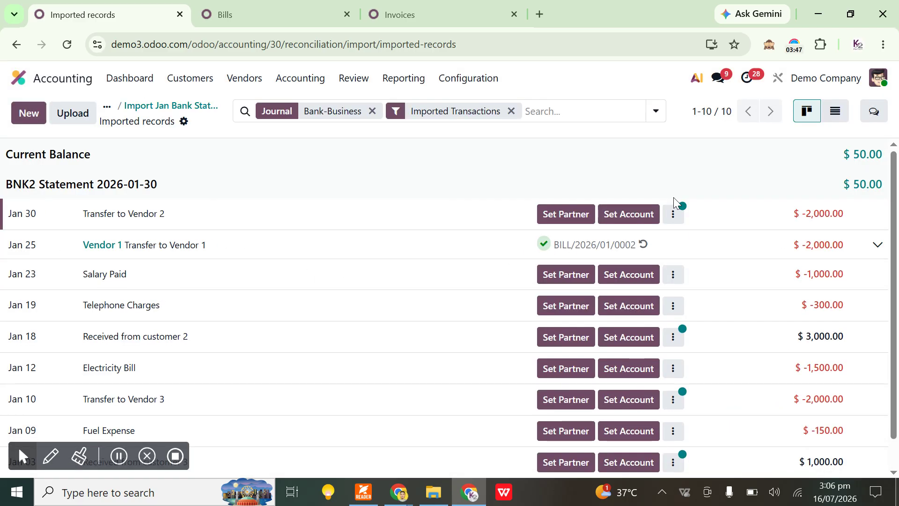
# Reconcile the Jan 30 Transfer to Vendor 2 transaction with the Vendor 2 bill
pyautogui.click(677, 214)
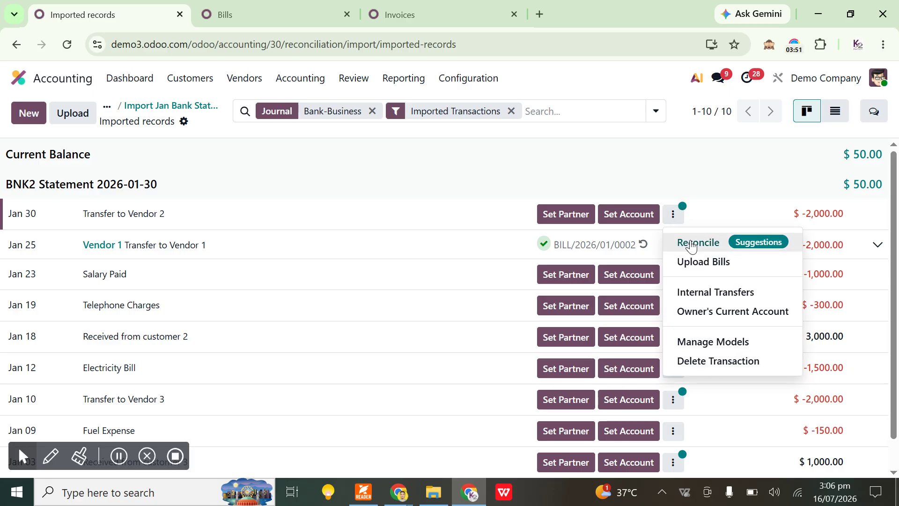
pyautogui.click(692, 244)
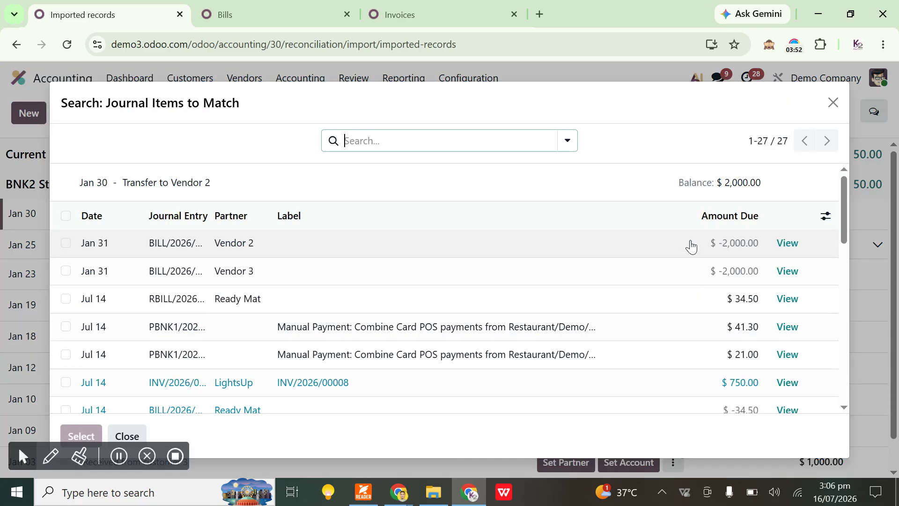
pyautogui.click(550, 254)
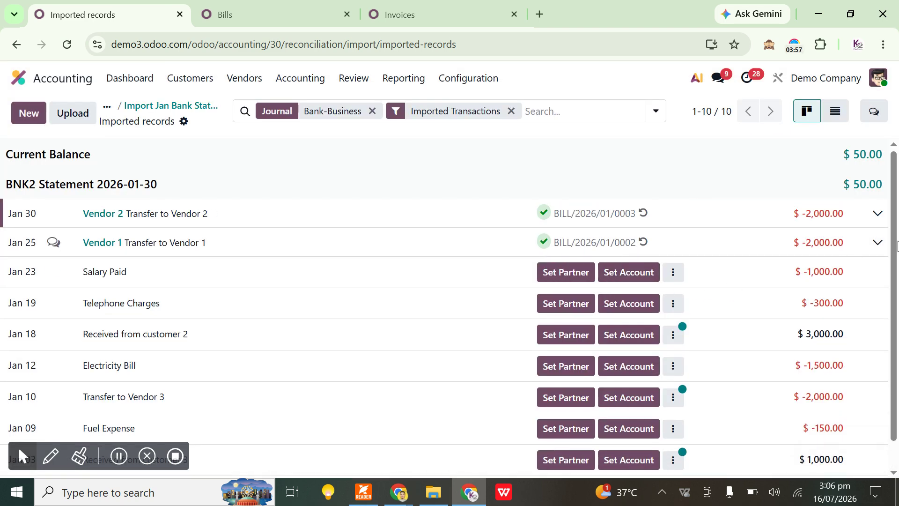
# Check the posted customer invoices, and reconcile the Jan 18 Received from customer 2 transaction with Customer 2's invoice INV/2026/00012
pyautogui.moveTo(895, 253); pyautogui.dragTo(896, 285)
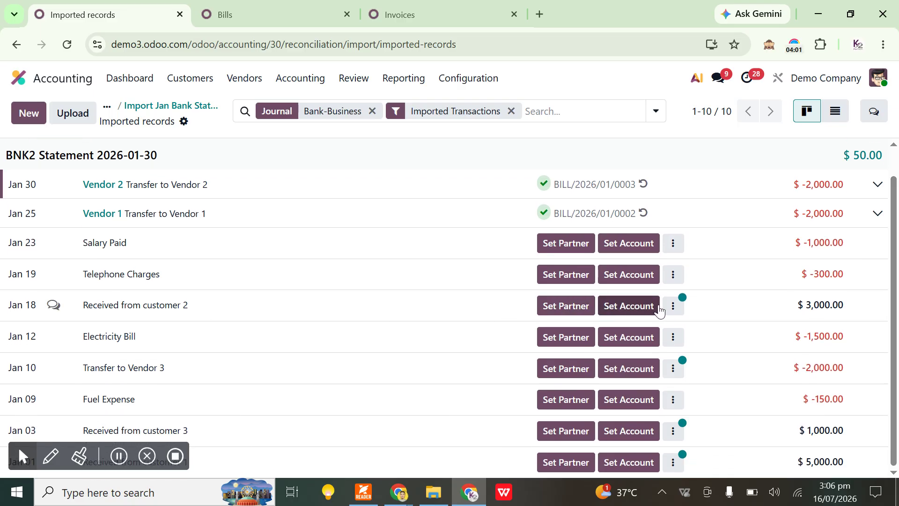
pyautogui.click(408, 13)
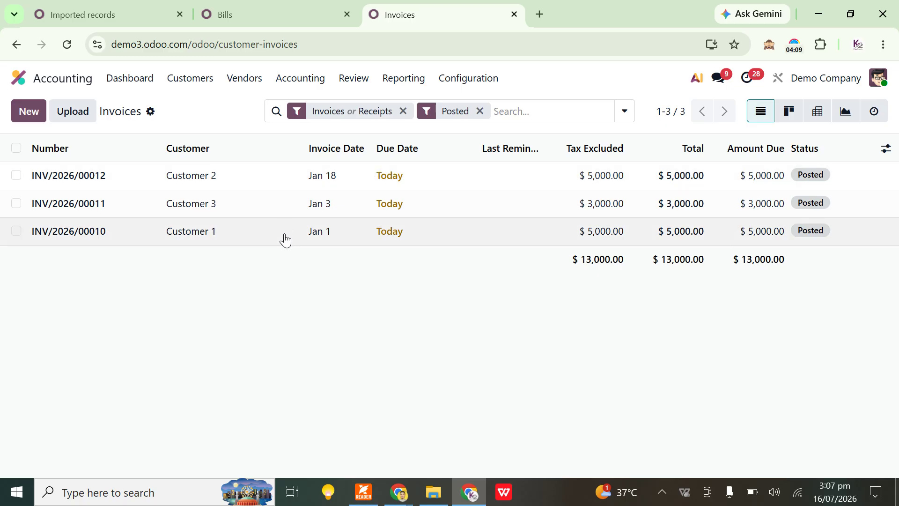
pyautogui.click(407, 240)
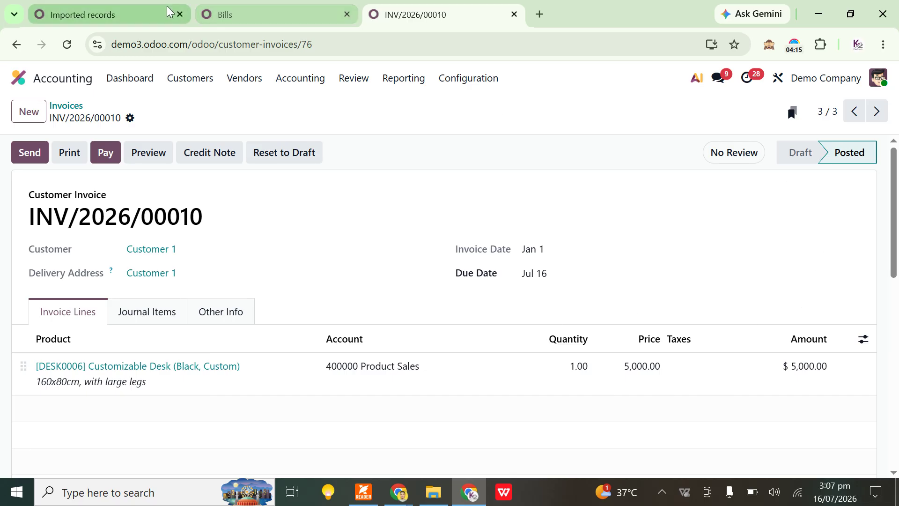
pyautogui.click(113, 6)
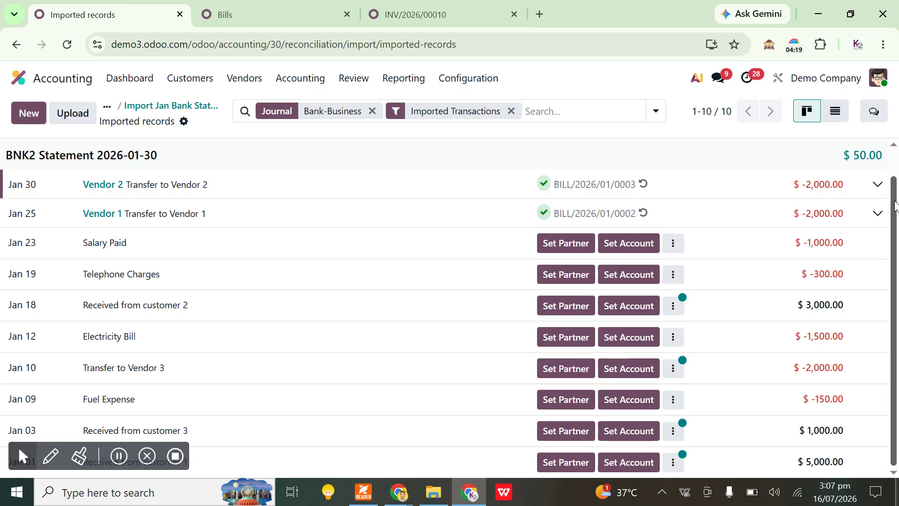
pyautogui.click(675, 309)
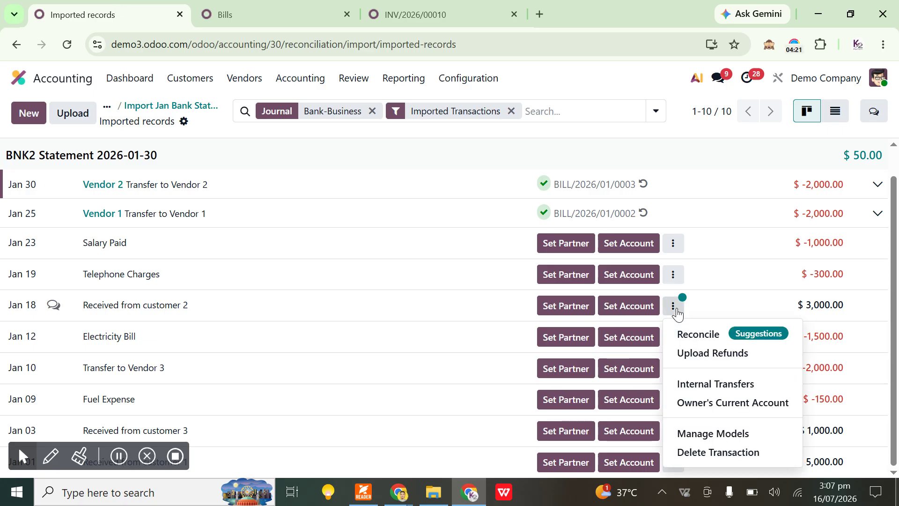
pyautogui.click(705, 343)
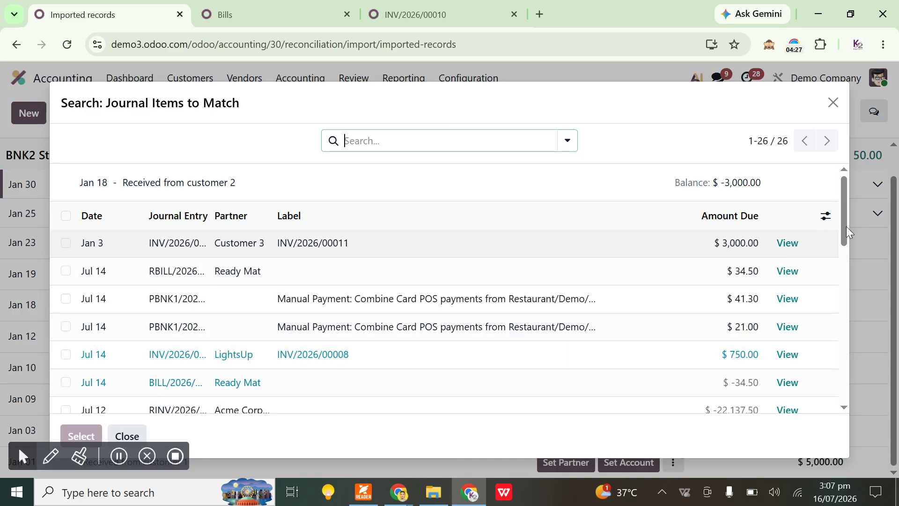
pyautogui.moveTo(844, 223); pyautogui.dragTo(844, 376)
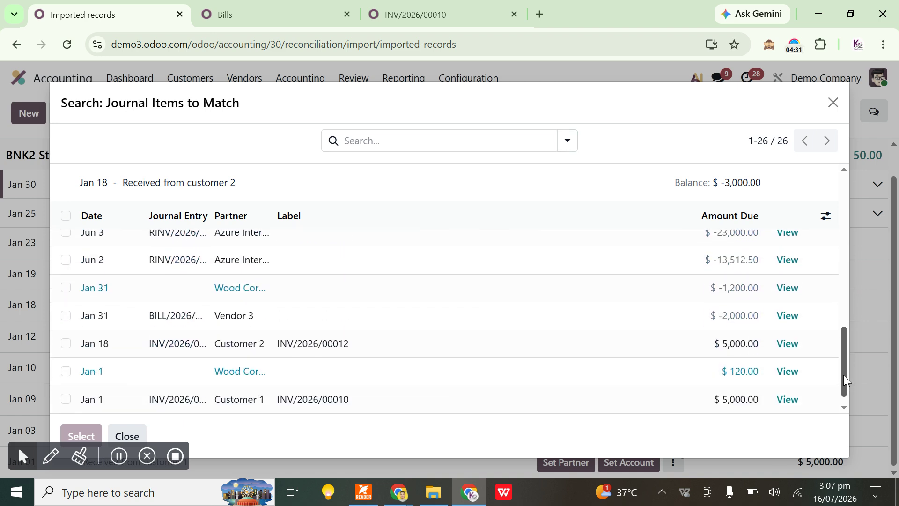
pyautogui.click(404, 353)
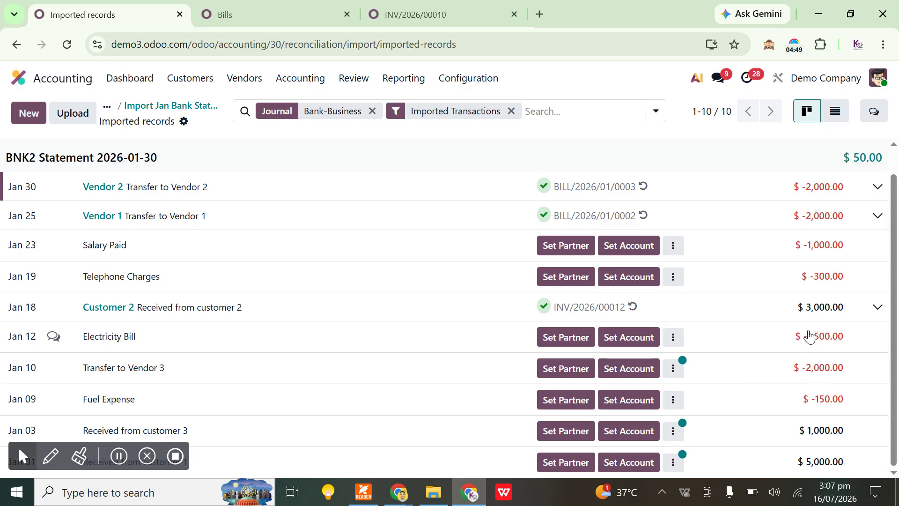
# Reconcile the Jan 10 Transfer to Vendor 3 transaction with the Vendor 3 bill
pyautogui.click(672, 369)
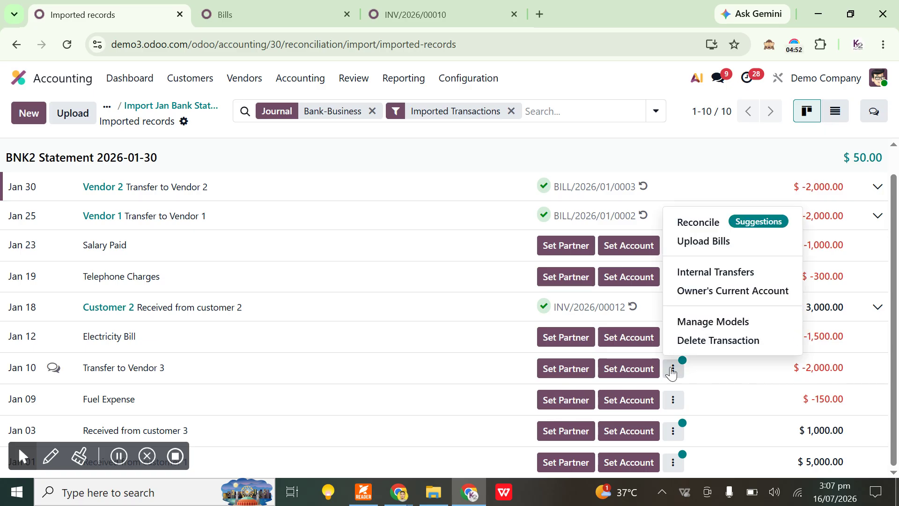
pyautogui.click(690, 225)
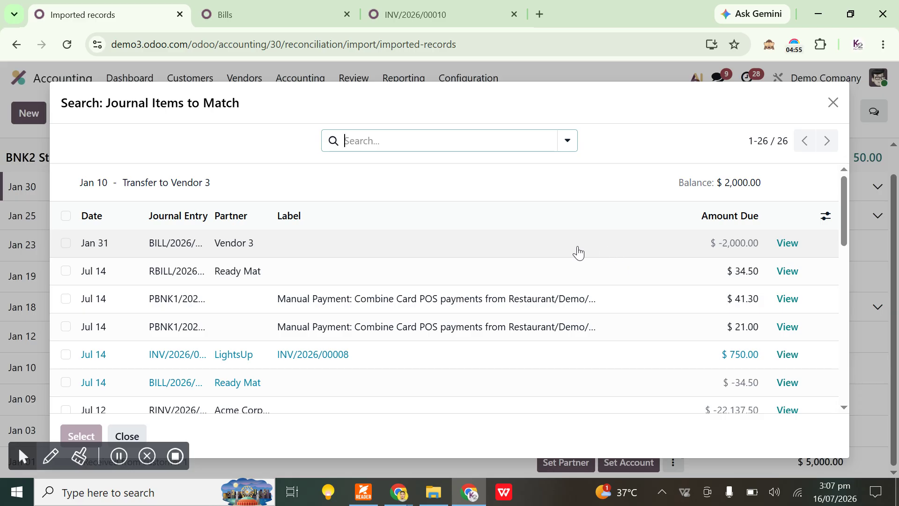
pyautogui.click(486, 253)
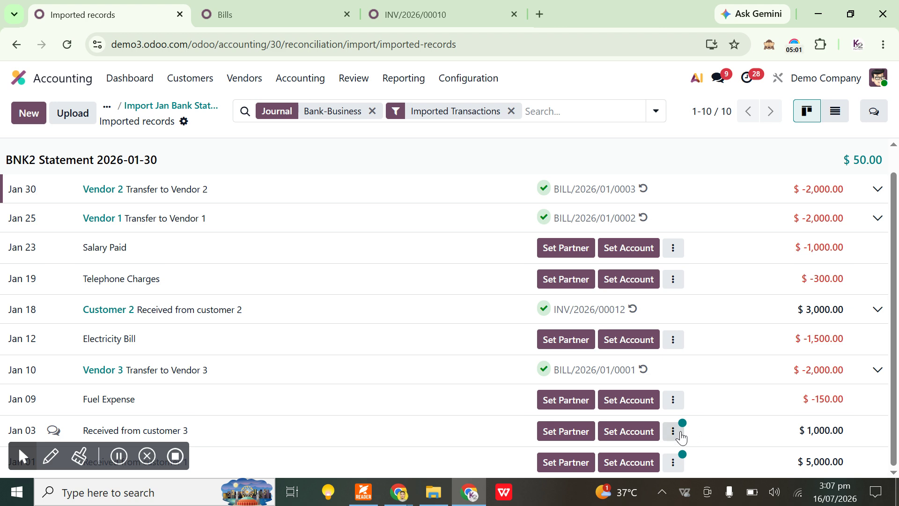
# Reconcile the Jan 03 Received from customer 3 transaction with Customer 3's invoice INV/2026/00011
pyautogui.click(673, 432)
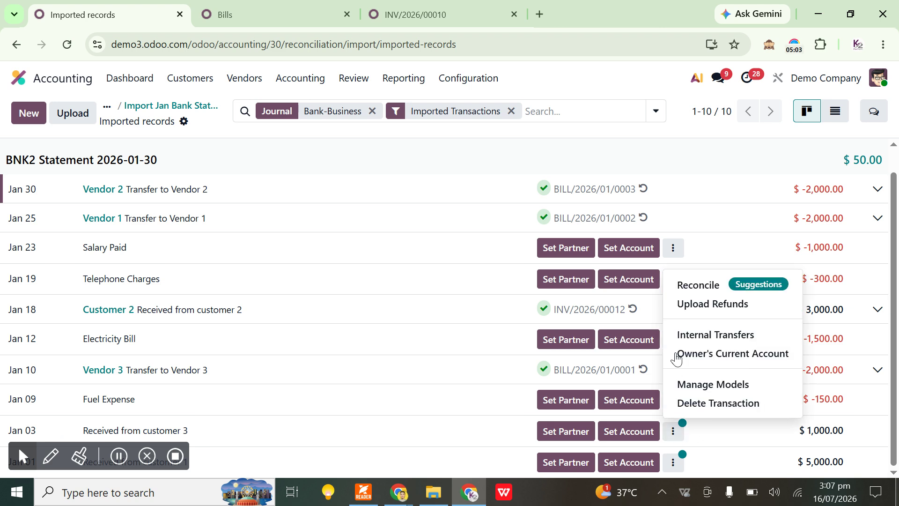
pyautogui.click(690, 291)
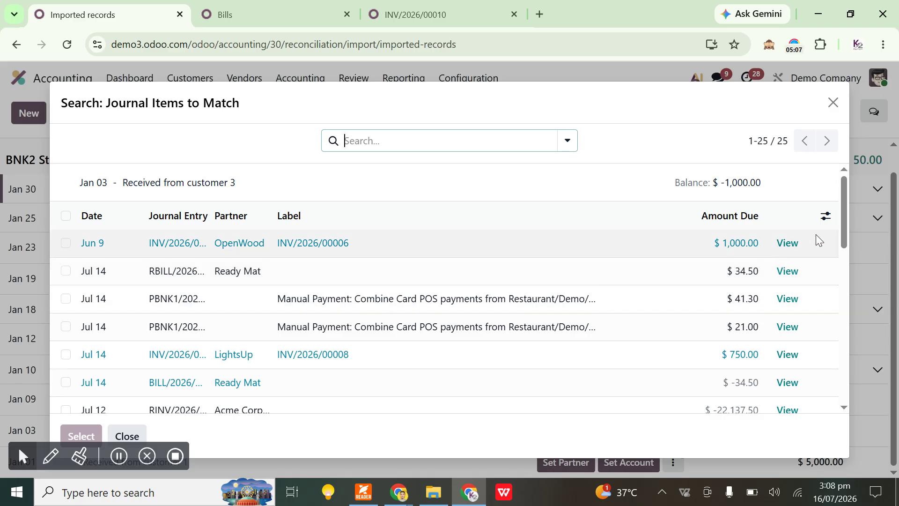
pyautogui.scroll(-1, 838, 243)
pyautogui.moveTo(838, 251); pyautogui.dragTo(832, 402)
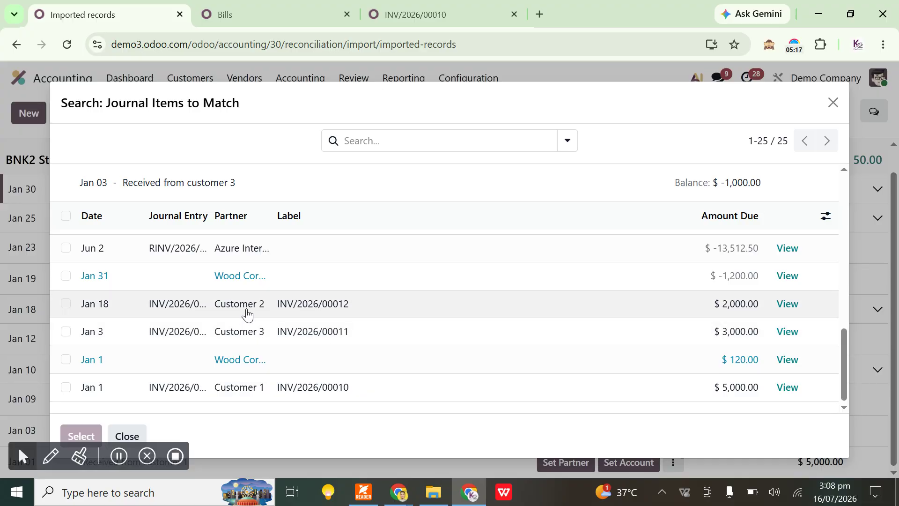
pyautogui.click(253, 332)
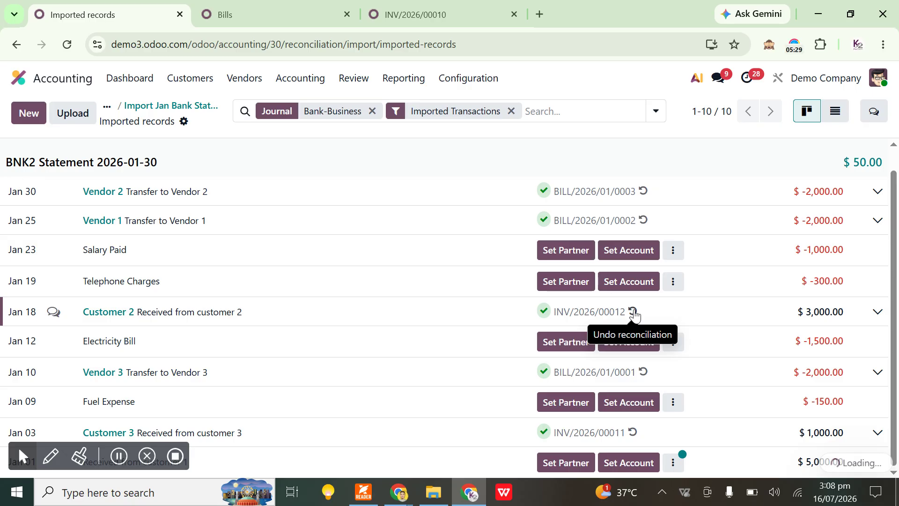
# Undo the Jan 18 Received from customer 2 reconciliation and match the transaction with invoice INV/2026/00012 again
pyautogui.click(633, 312)
pyautogui.click(587, 313)
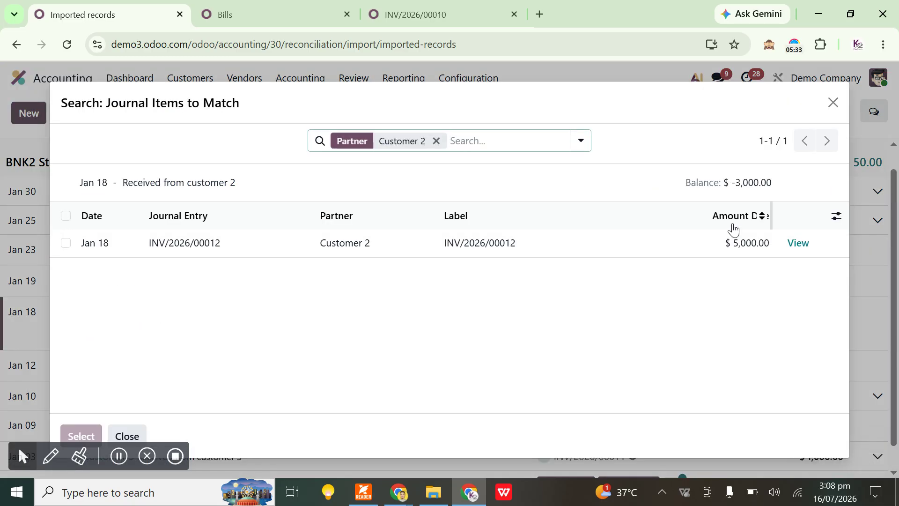
pyautogui.click(569, 243)
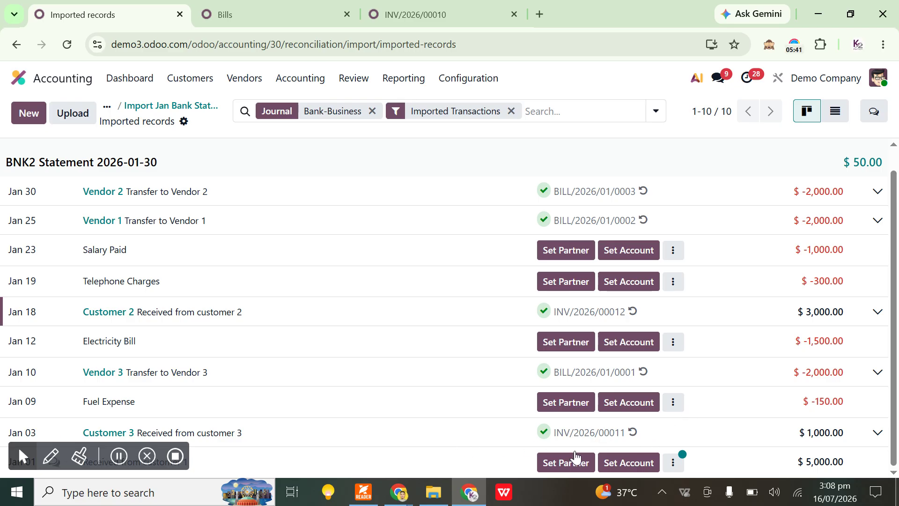
# Reconcile the Jan 01 Received from customer 1 transaction with Customer 1's invoice INV/2026/00010
pyautogui.click(674, 463)
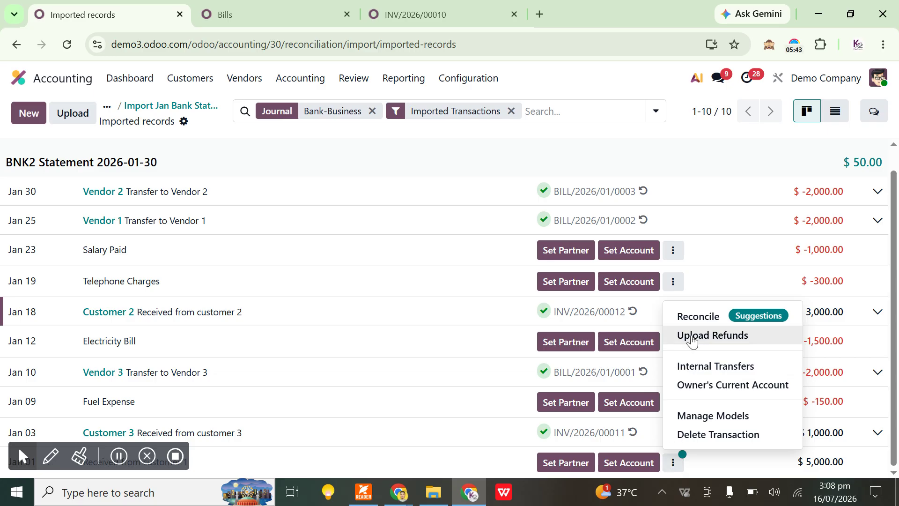
pyautogui.click(697, 317)
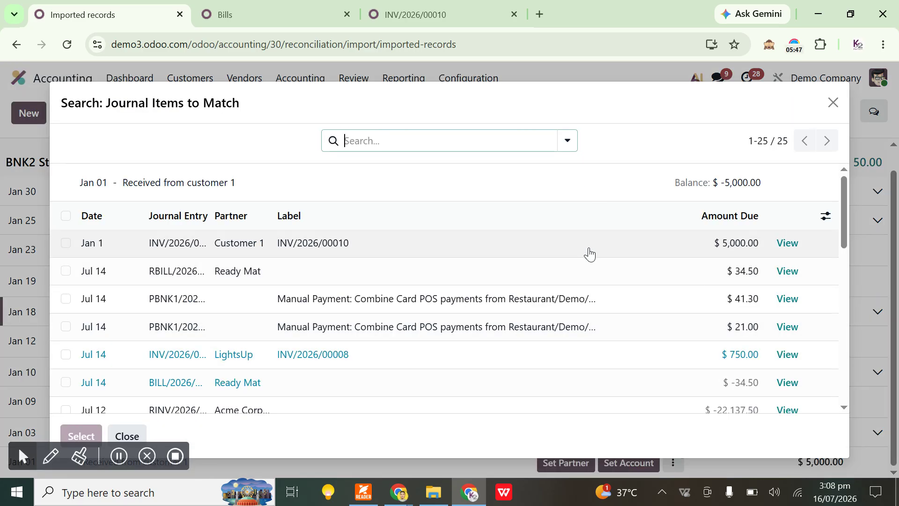
pyautogui.click(386, 244)
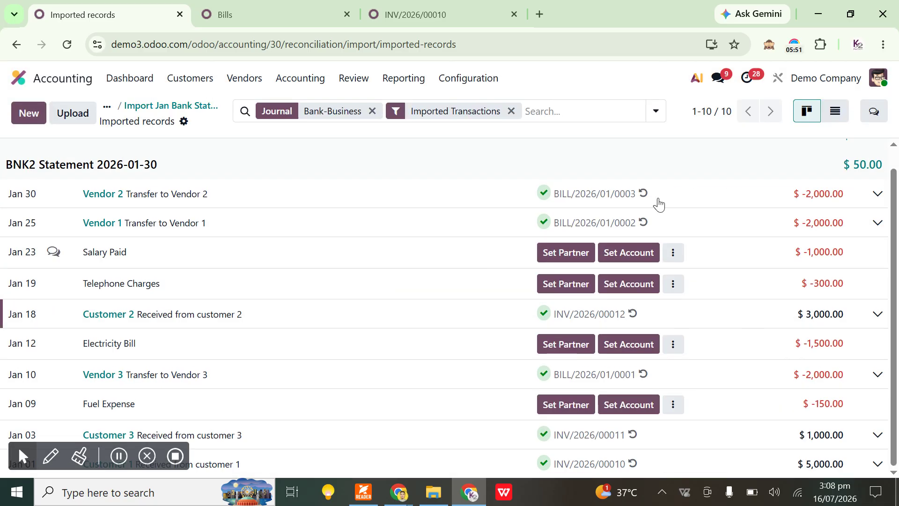
# Reapply the Posted filter on the vendor bills, and check the payment status and amount due of the bills and customer invoices
pyautogui.click(259, 7)
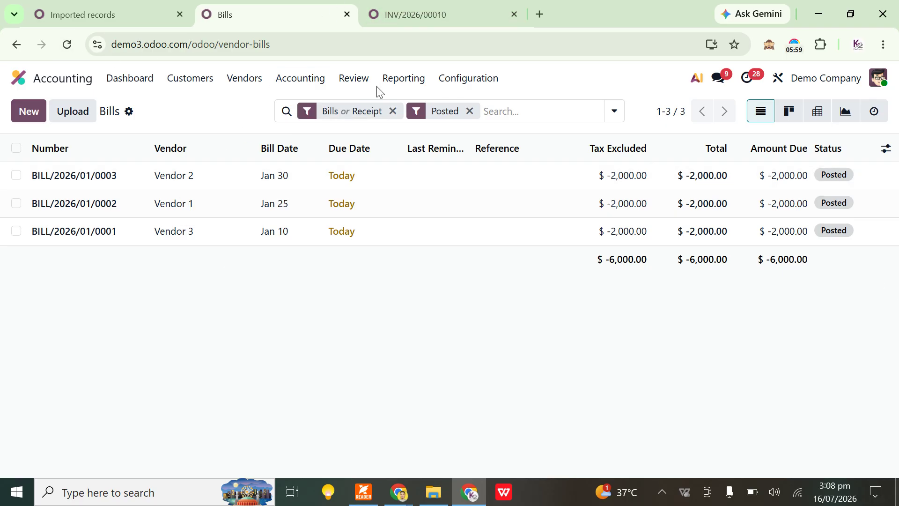
pyautogui.click(470, 111)
pyautogui.click(471, 109)
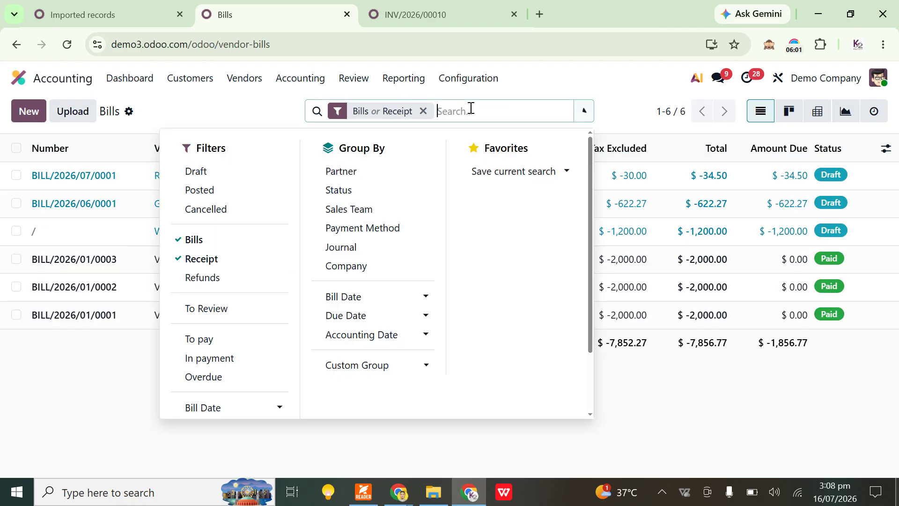
pyautogui.click(245, 189)
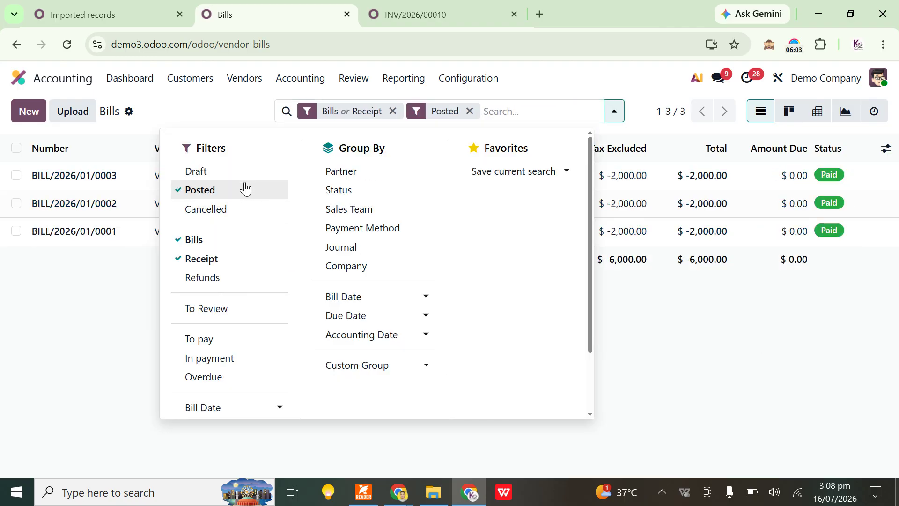
pyautogui.click(730, 412)
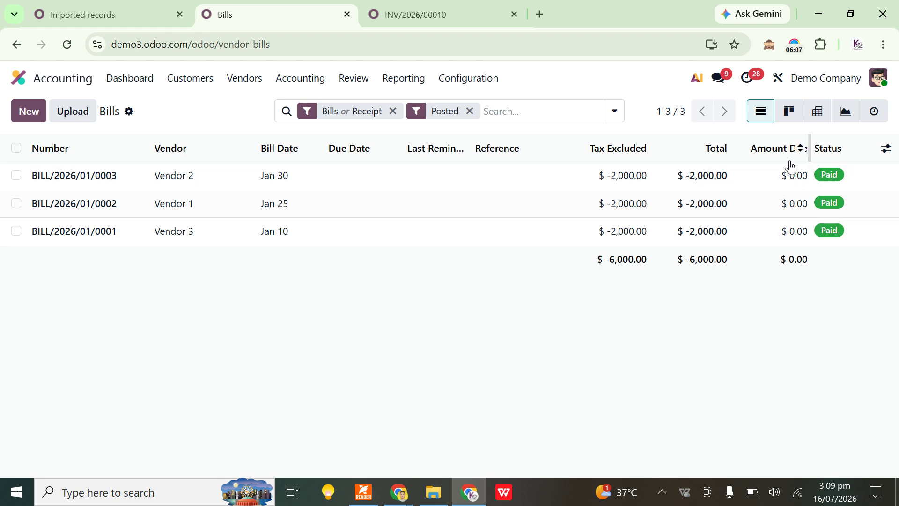
pyautogui.click(401, 5)
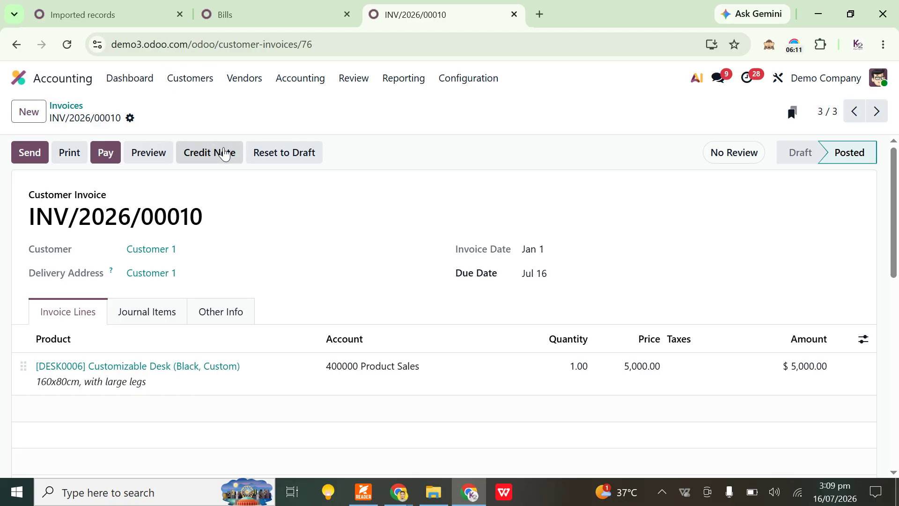
pyautogui.click(66, 106)
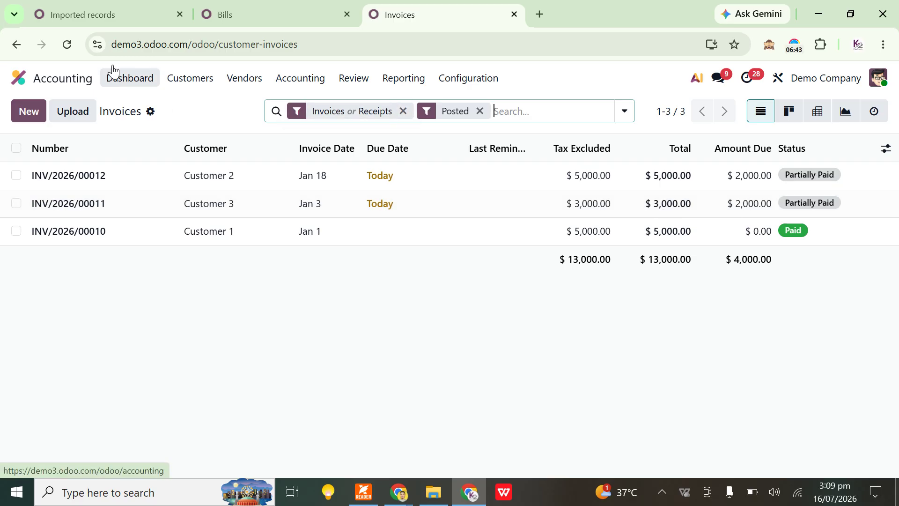
# Search the accounts for "elec", clear the search, and assign account 600000 Expenses to the Jan 12 Electricity Bill transaction
pyautogui.click(139, 5)
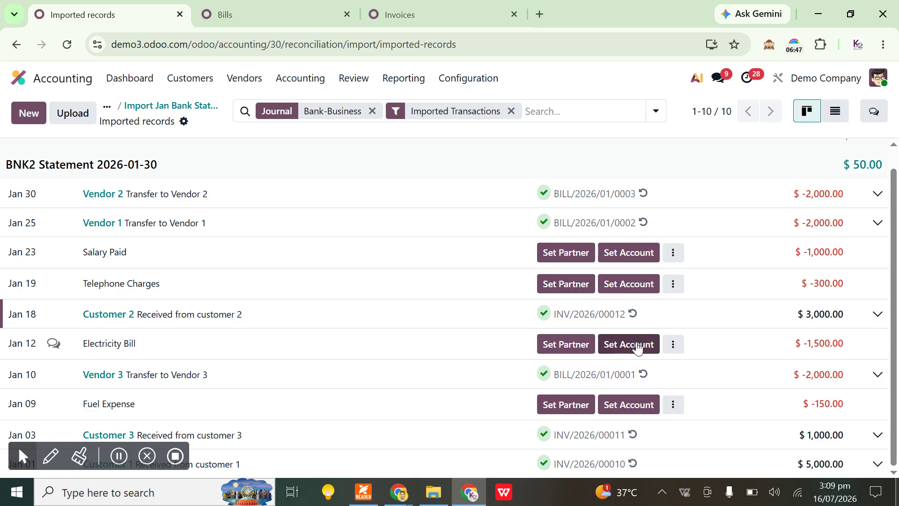
pyautogui.click(607, 345)
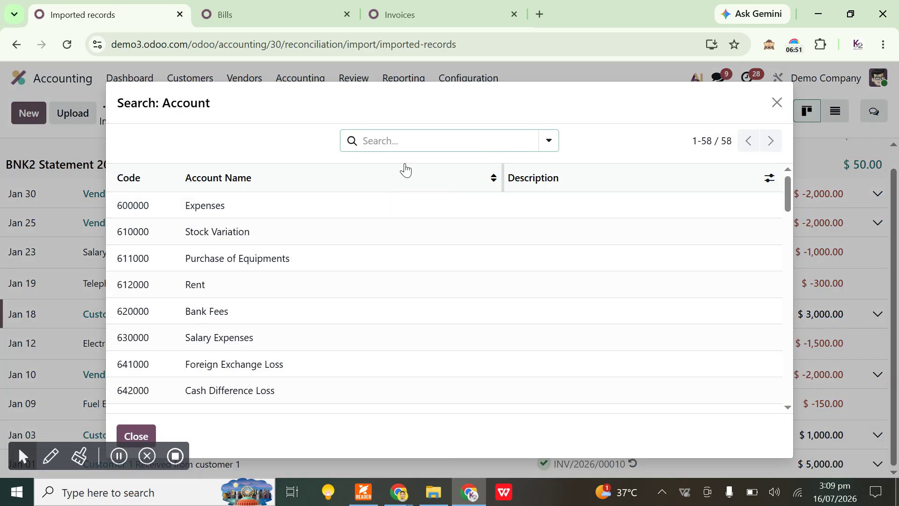
pyautogui.click(415, 146)
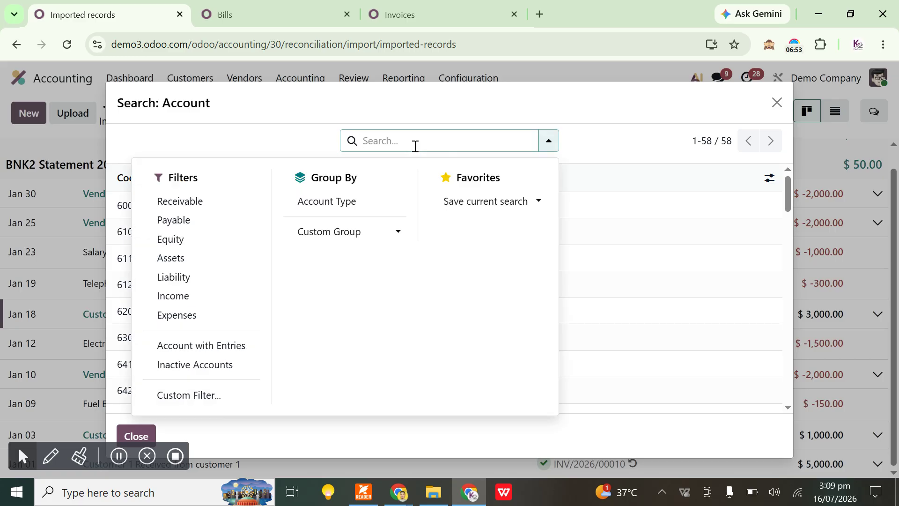
pyautogui.write('ele')
pyautogui.write('c')
pyautogui.press('Return')
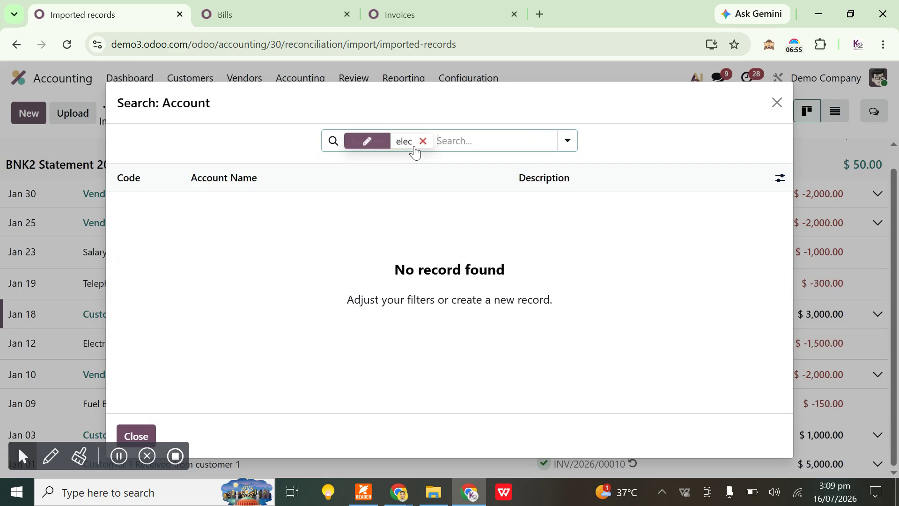
pyautogui.click(423, 141)
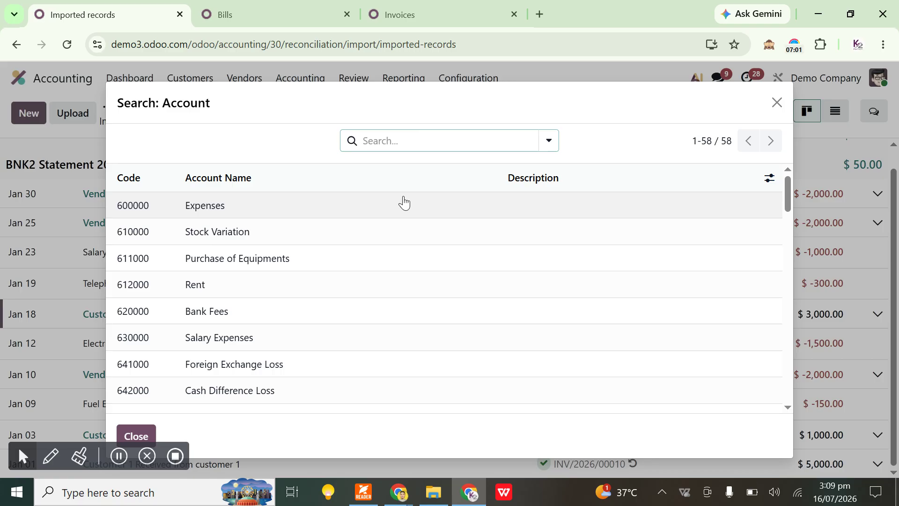
pyautogui.click(404, 211)
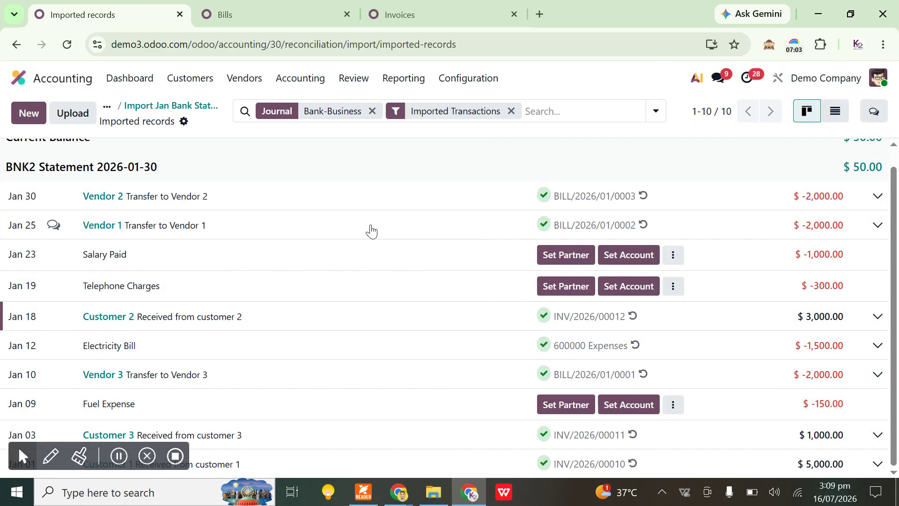
# Assign account 630000 Salary Expenses to the Jan 23 Salary Paid transaction
pyautogui.click(607, 261)
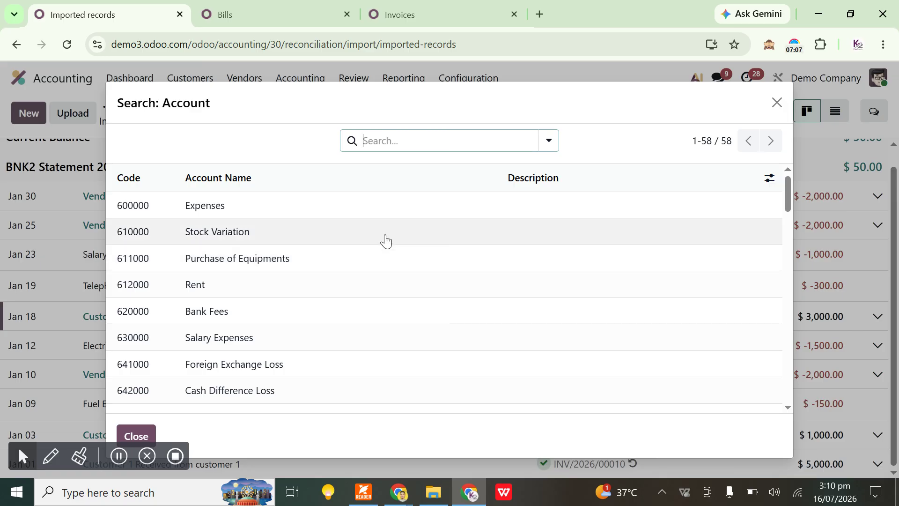
pyautogui.click(400, 349)
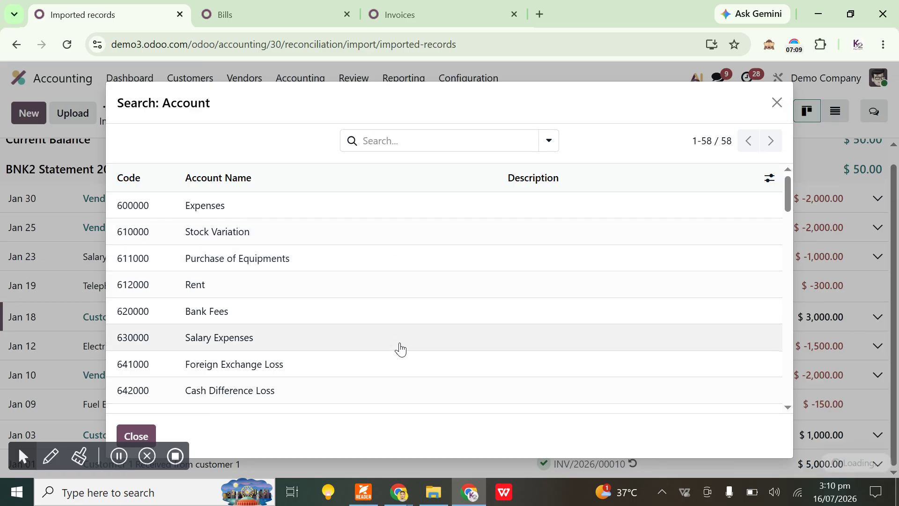
# Search the accounts for "int" and "tele", clear the searches, and assign account 600000 Expenses to the Jan 19 Telephone Charges transaction
pyautogui.click(632, 287)
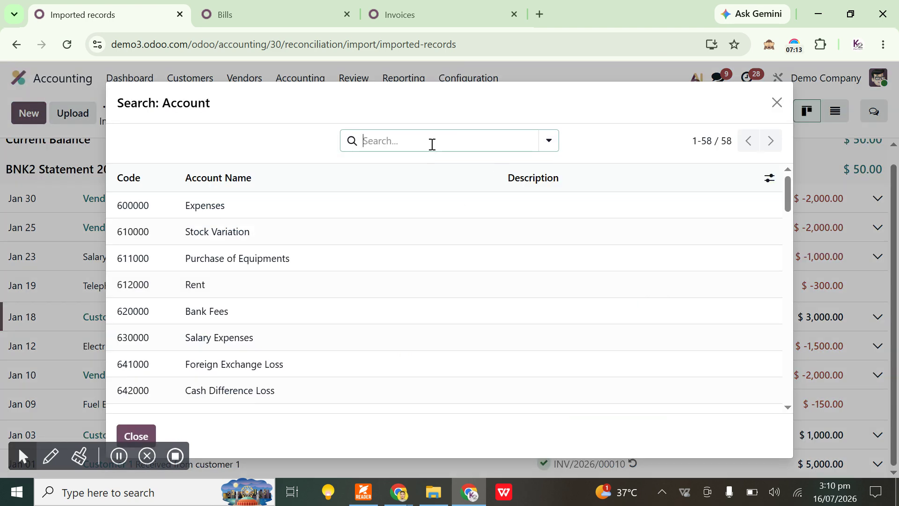
pyautogui.write('int')
pyautogui.press('Return')
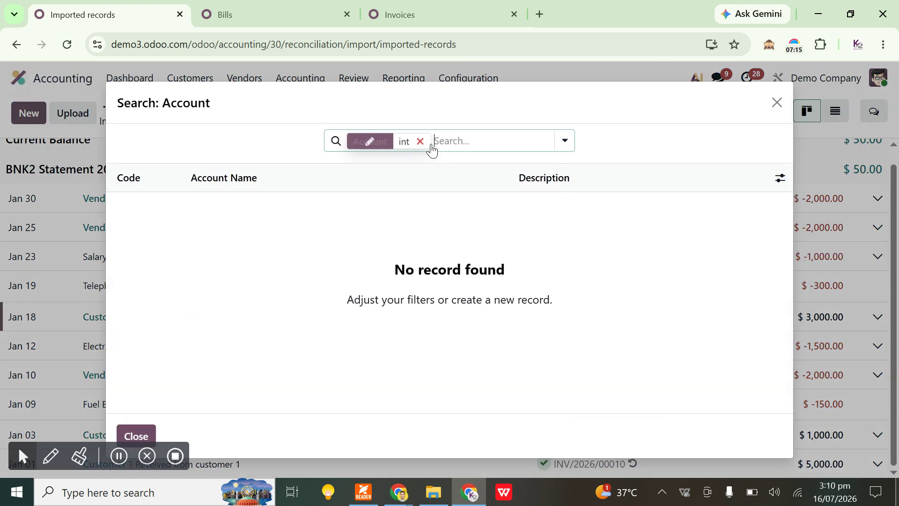
pyautogui.click(423, 141)
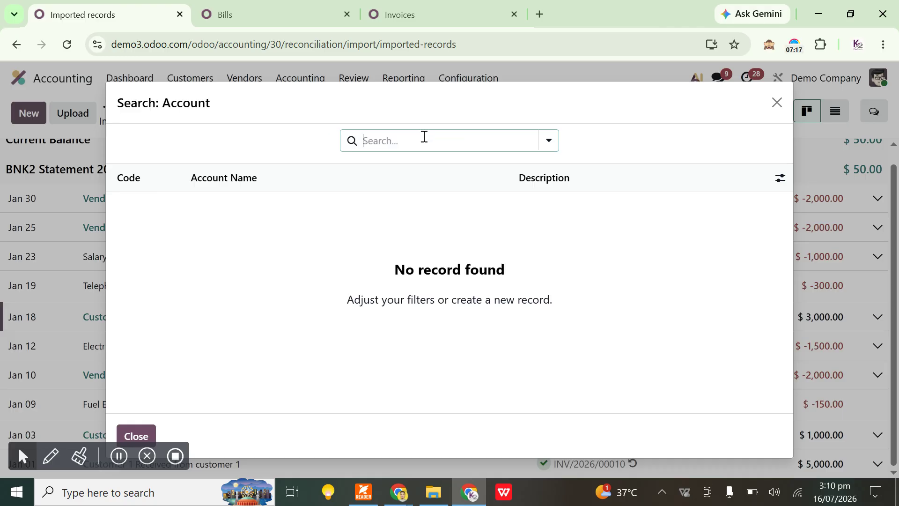
pyautogui.write('tele')
pyautogui.press('Return')
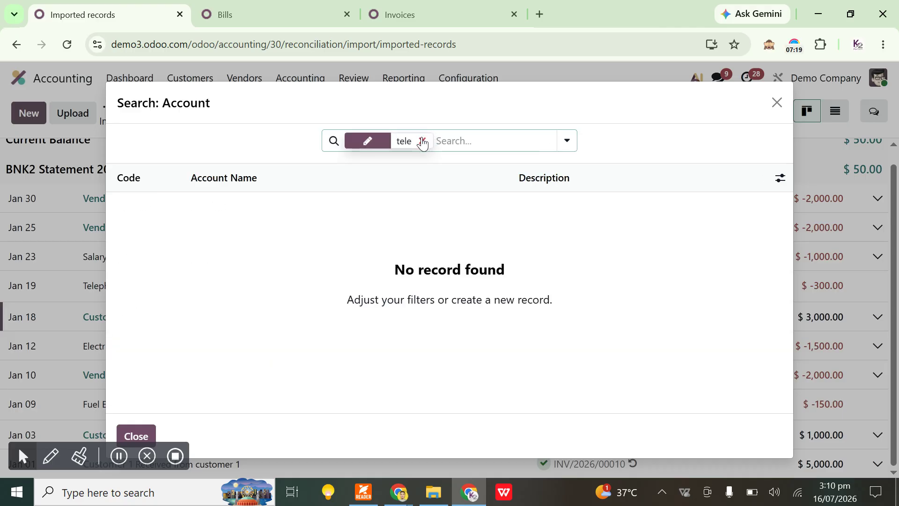
pyautogui.click(421, 142)
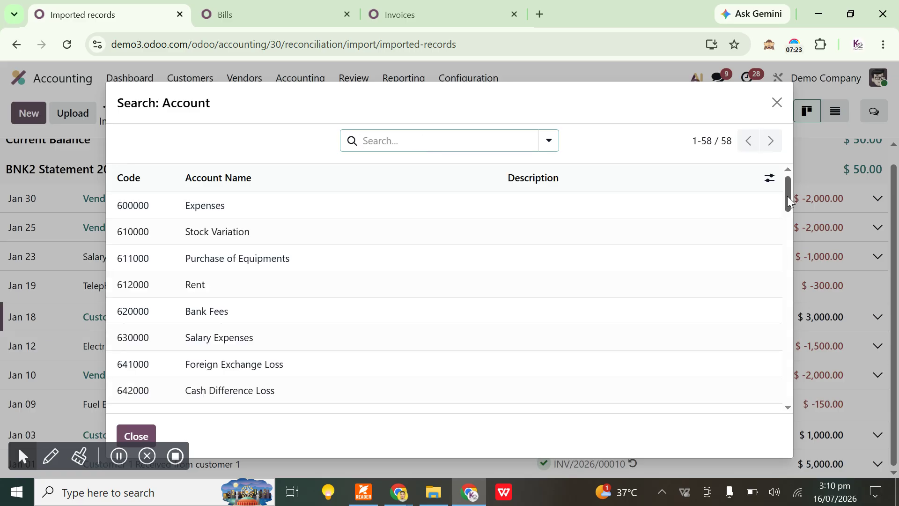
pyautogui.moveTo(788, 196); pyautogui.dragTo(798, 162)
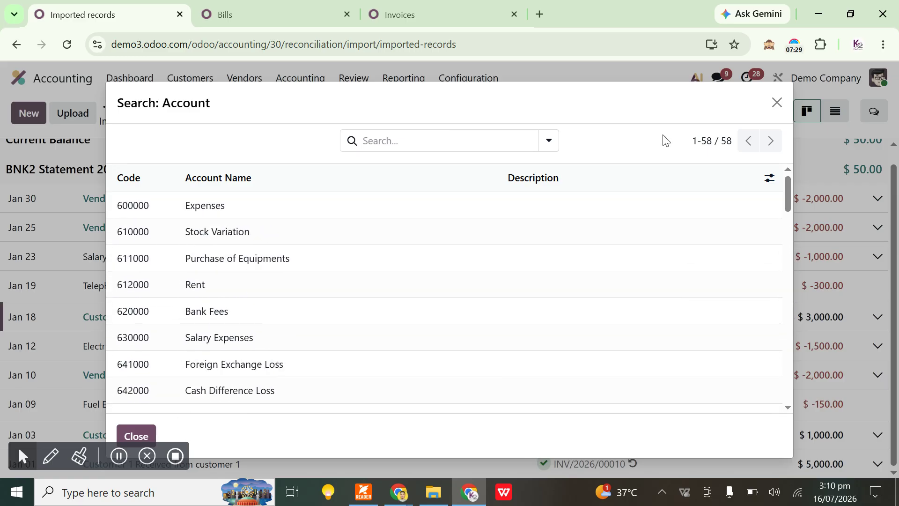
pyautogui.click(500, 216)
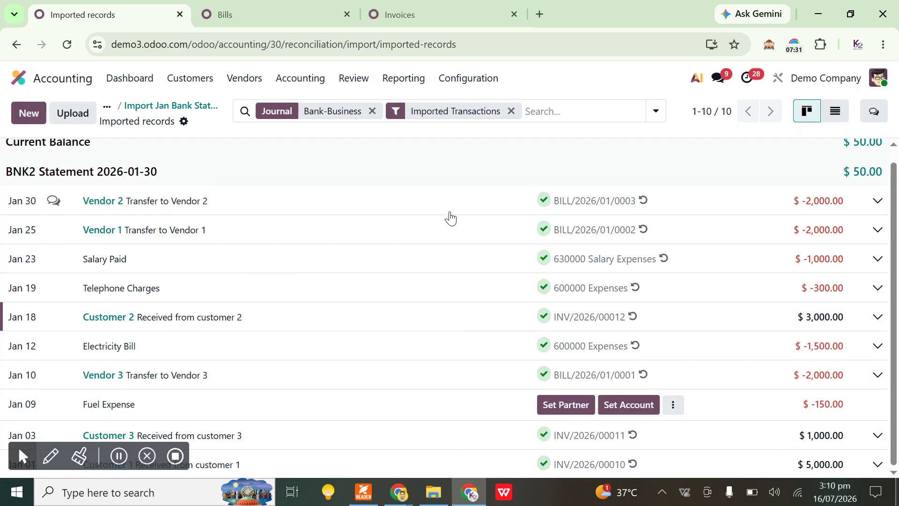
# Assign account 600000 Expenses to the Jan 09 Fuel Expense transaction, and review the imported transactions' matches
pyautogui.click(615, 417)
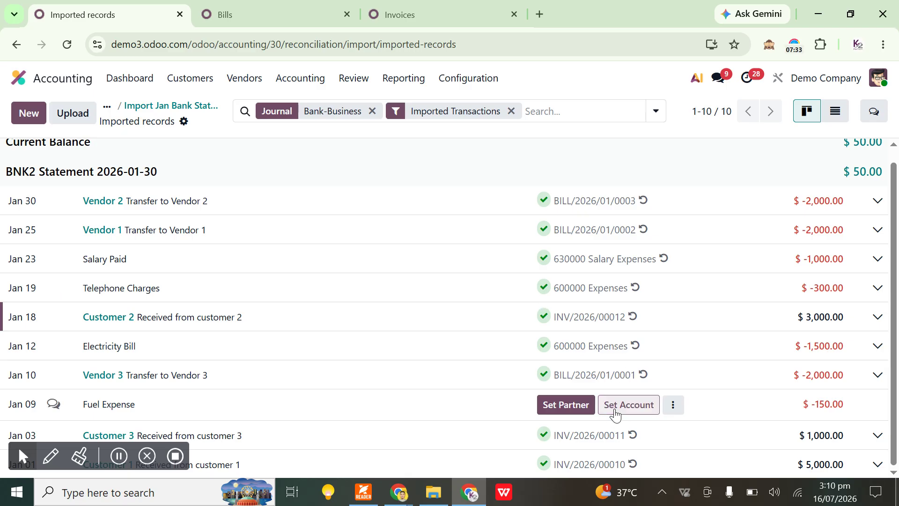
pyautogui.click(356, 205)
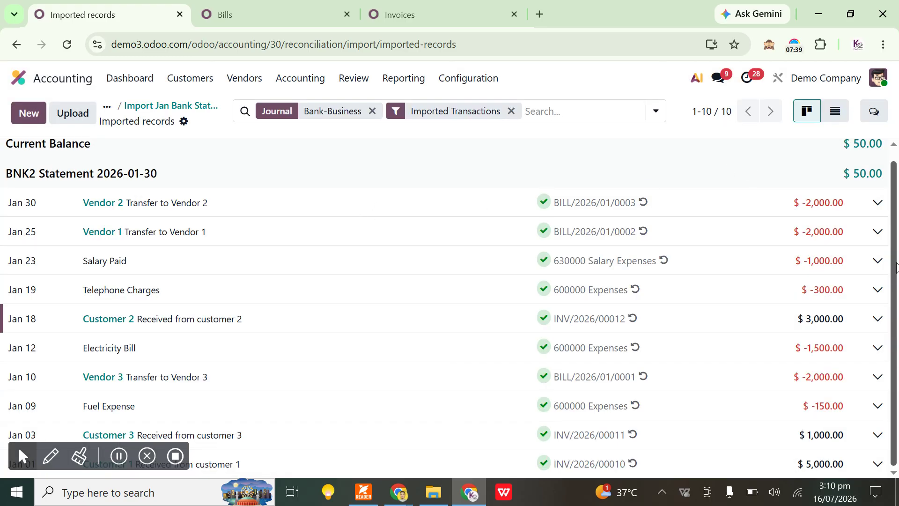
pyautogui.scroll(1, 896, 267)
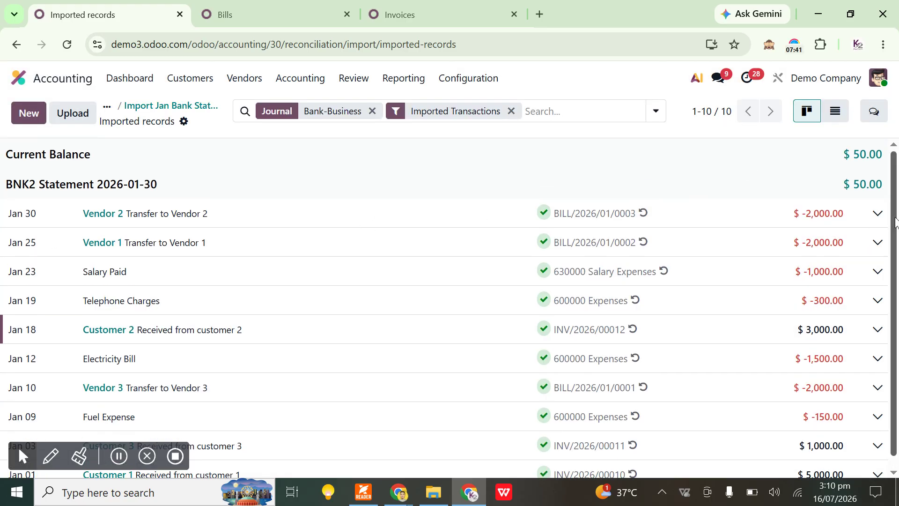
pyautogui.scroll(-1, 896, 251)
pyautogui.scroll(1, 896, 267)
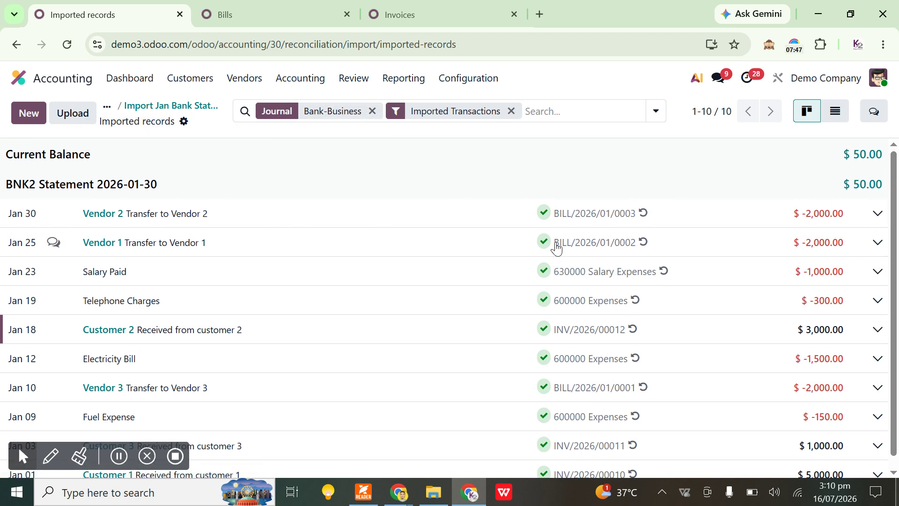
# Undo the Jan 23 Salary Paid reconciliation, and open the Bank-Business transactions left to reconcile from the accounting dashboard
pyautogui.click(664, 272)
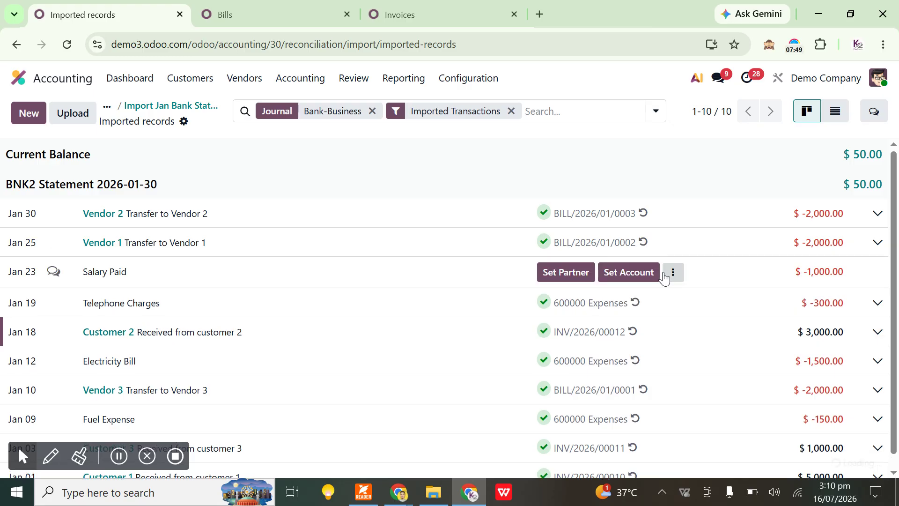
pyautogui.click(117, 78)
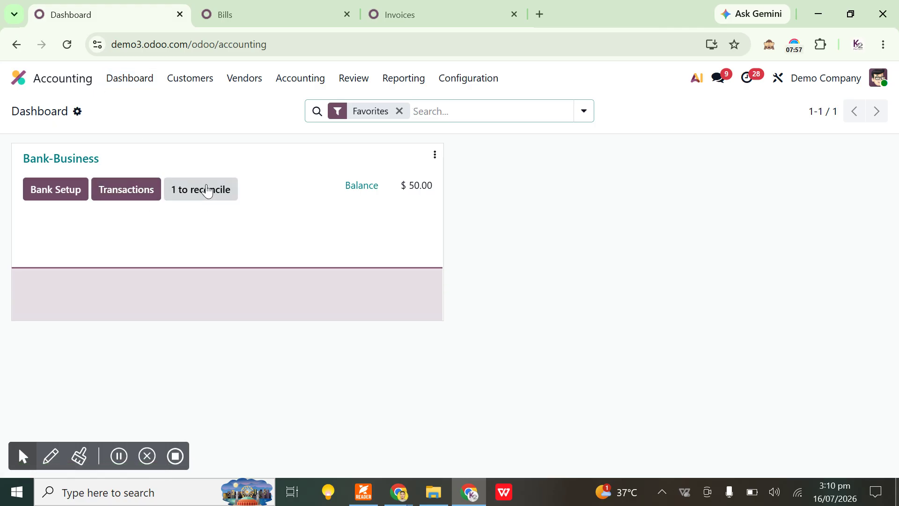
pyautogui.click(207, 190)
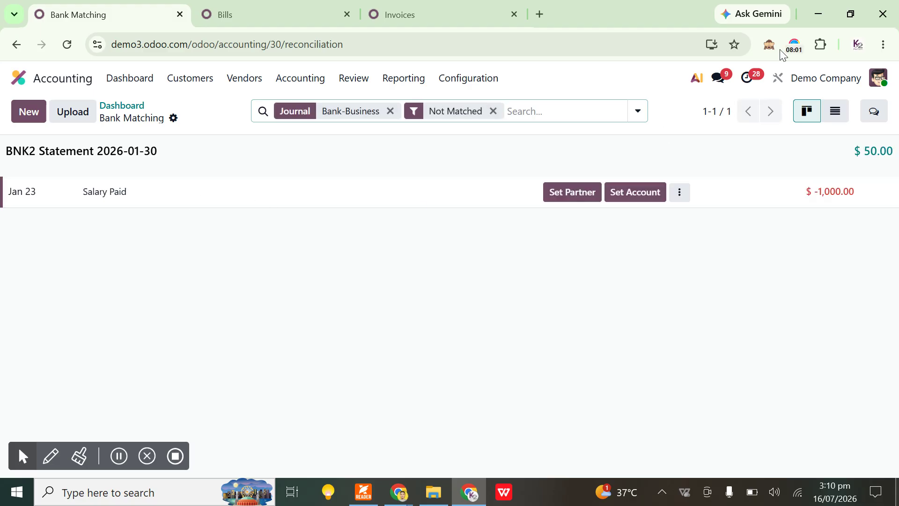
pyautogui.click(628, 193)
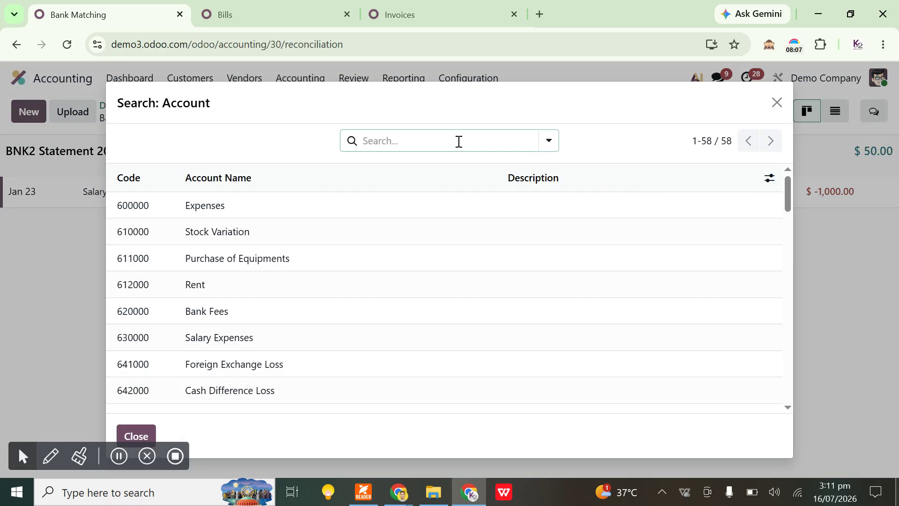
pyautogui.click(428, 209)
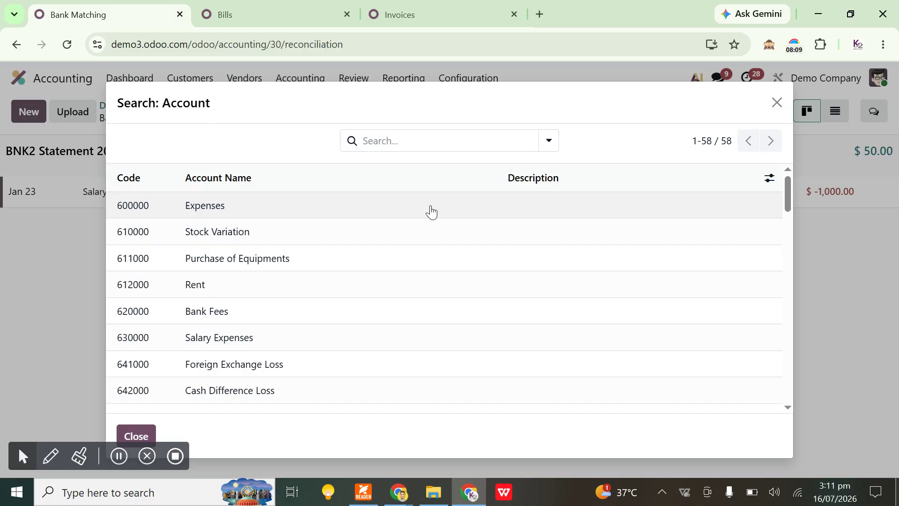
pyautogui.click(641, 192)
# Assign account 630000 Salary Expenses to the unmatched Jan 23 Salary Paid transaction, and return to the accounting dashboard
pyautogui.click(612, 196)
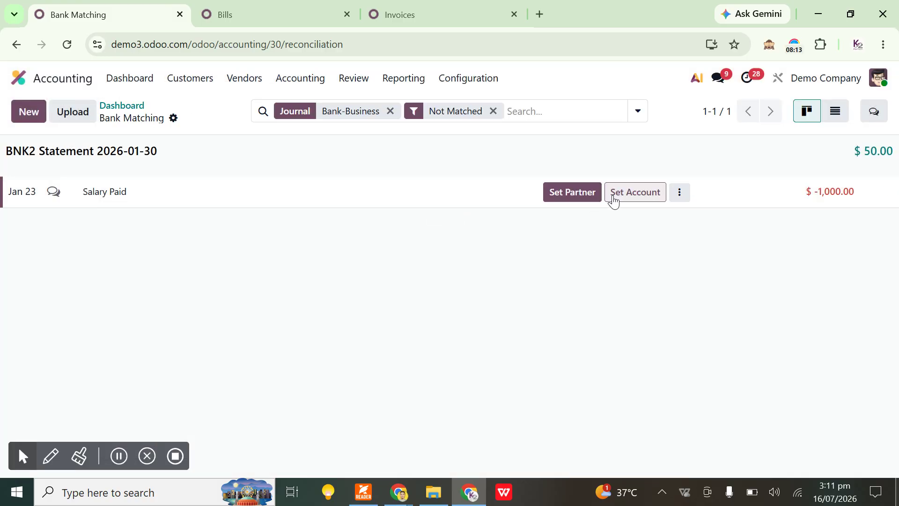
pyautogui.click(412, 337)
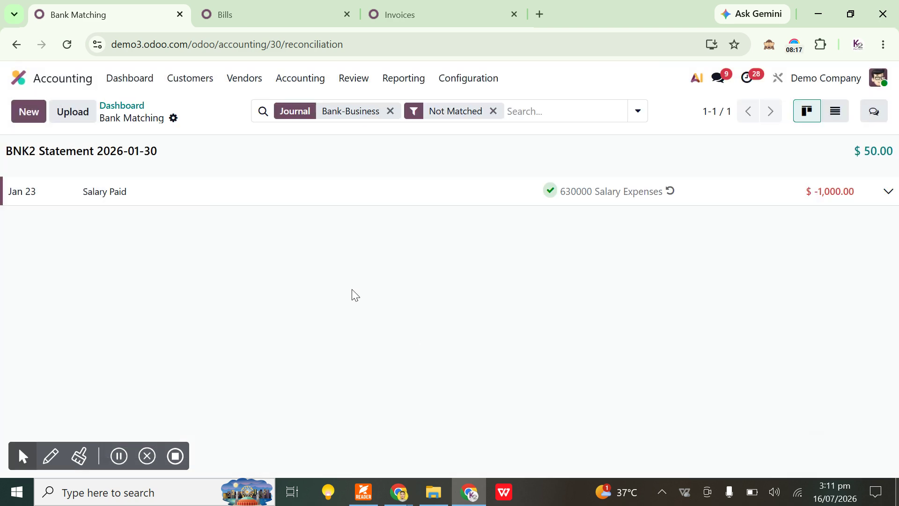
pyautogui.click(139, 106)
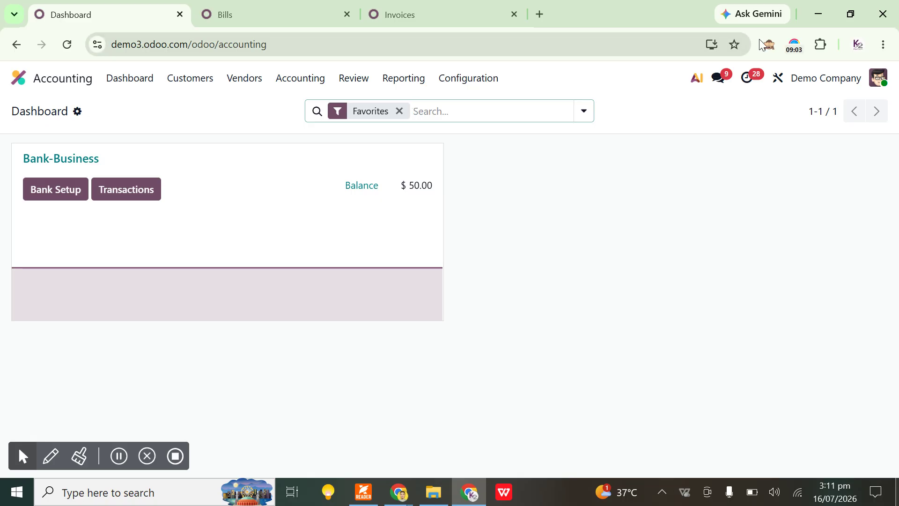
pyautogui.click(792, 47)
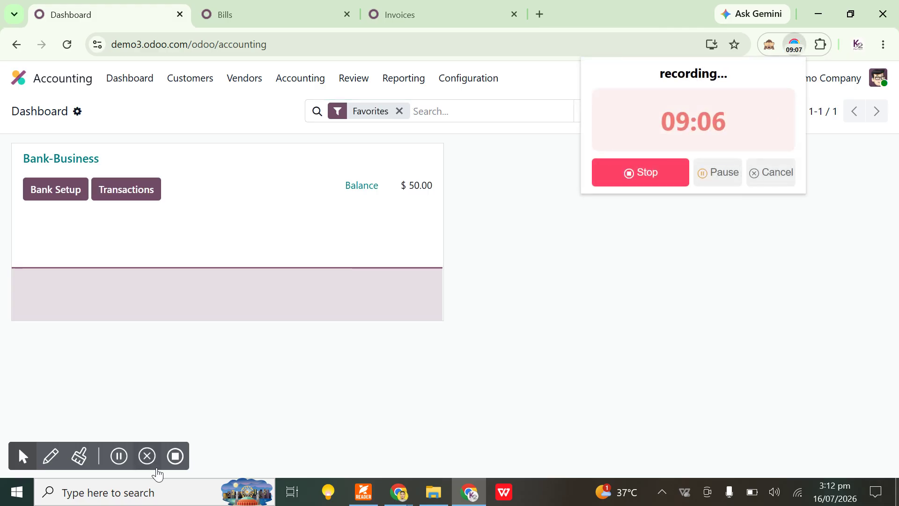